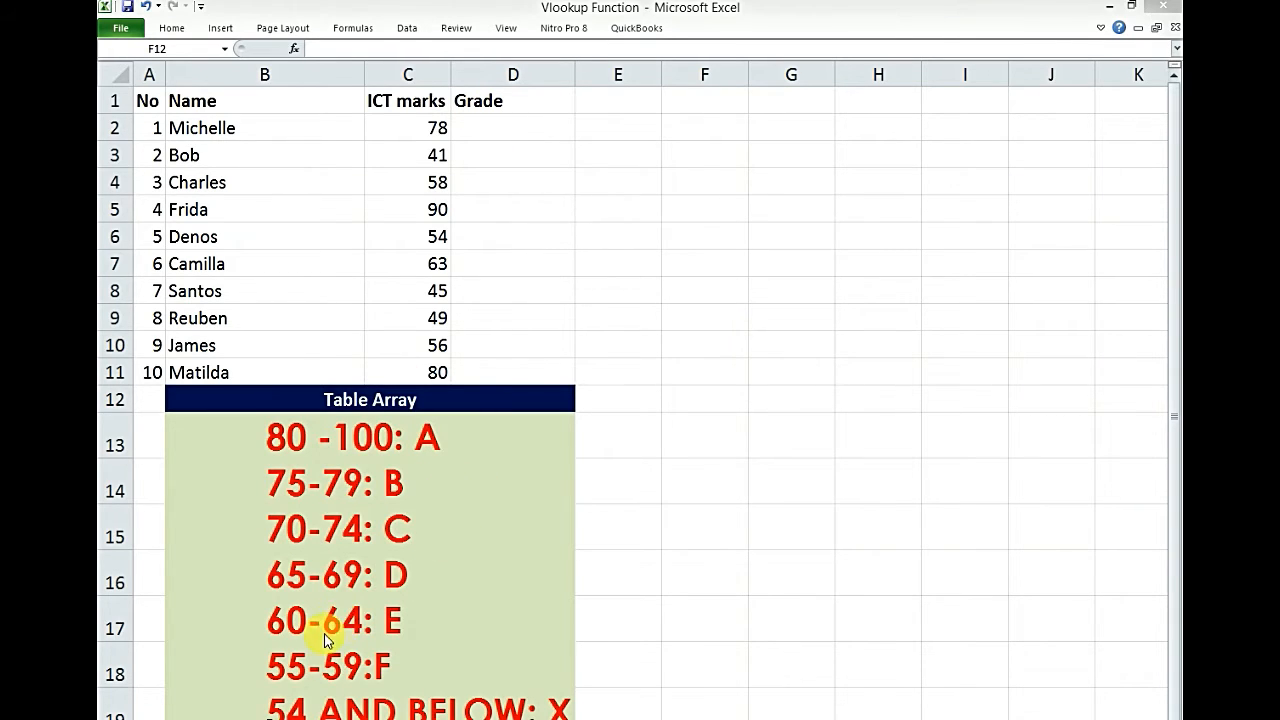
# - Check the VLOOKUP notes slide in PowerPoint, then in Excel reduce B13 to its lower limit 80 and enter grade A in C13
pyautogui.click(500, 718)
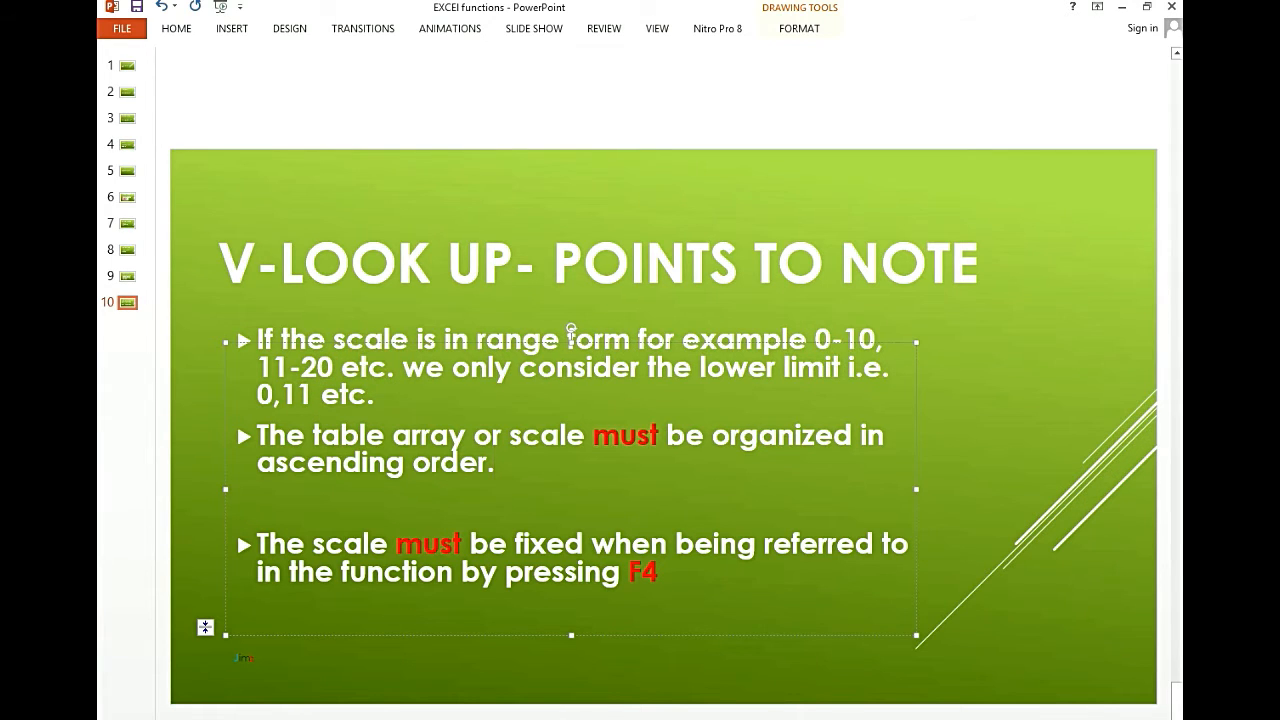
pyautogui.hotkey('alt', 'Tab')
pyautogui.click(317, 450)
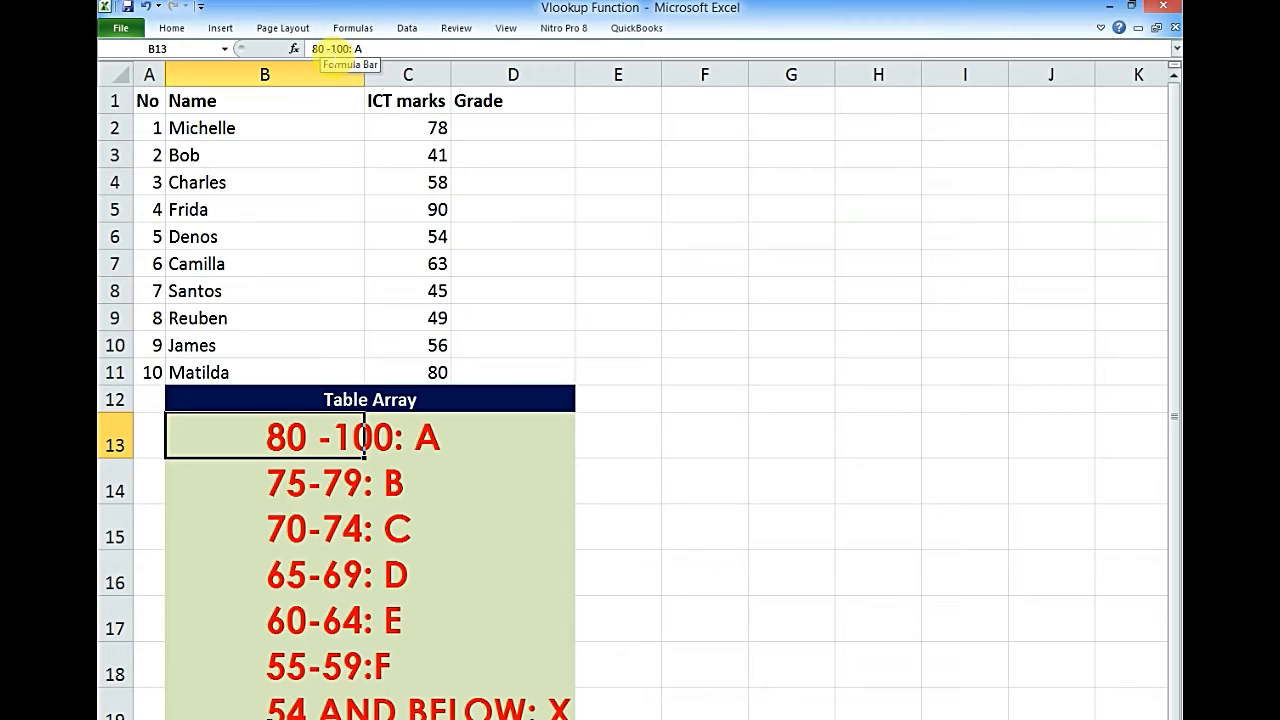
pyautogui.moveTo(328, 48); pyautogui.dragTo(365, 48)
pyautogui.press('BackSpace')
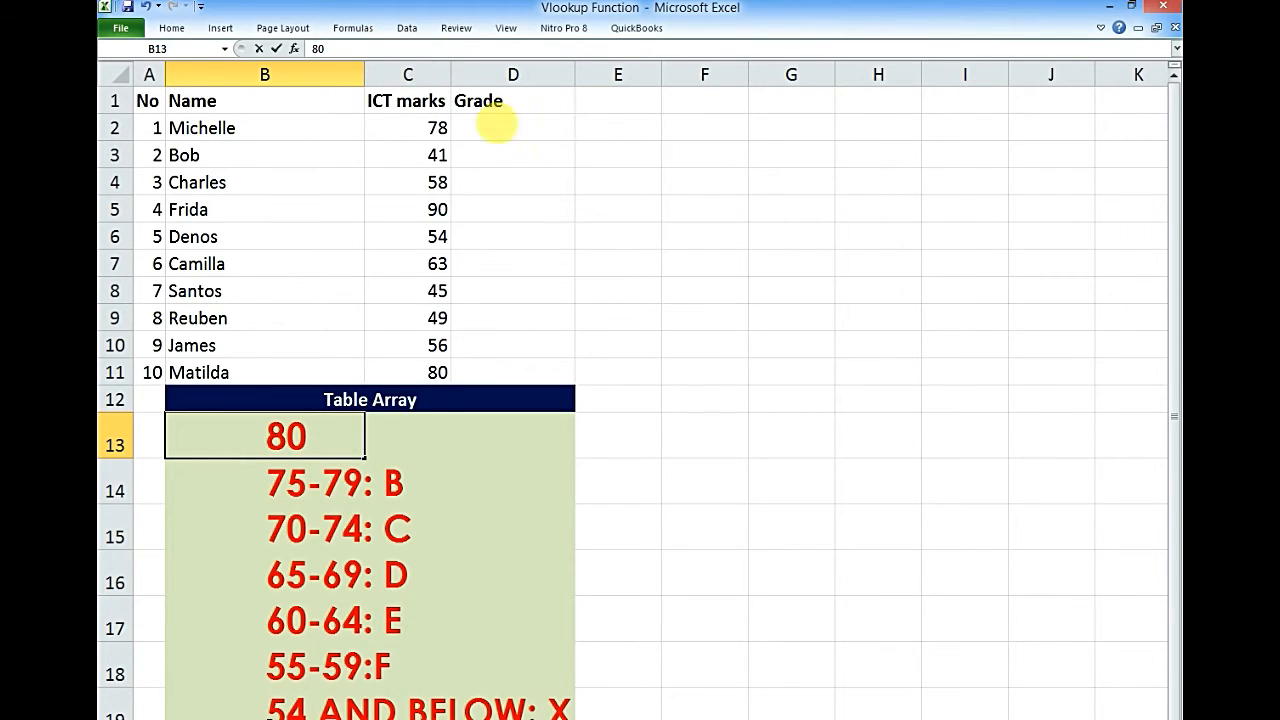
pyautogui.click(436, 432)
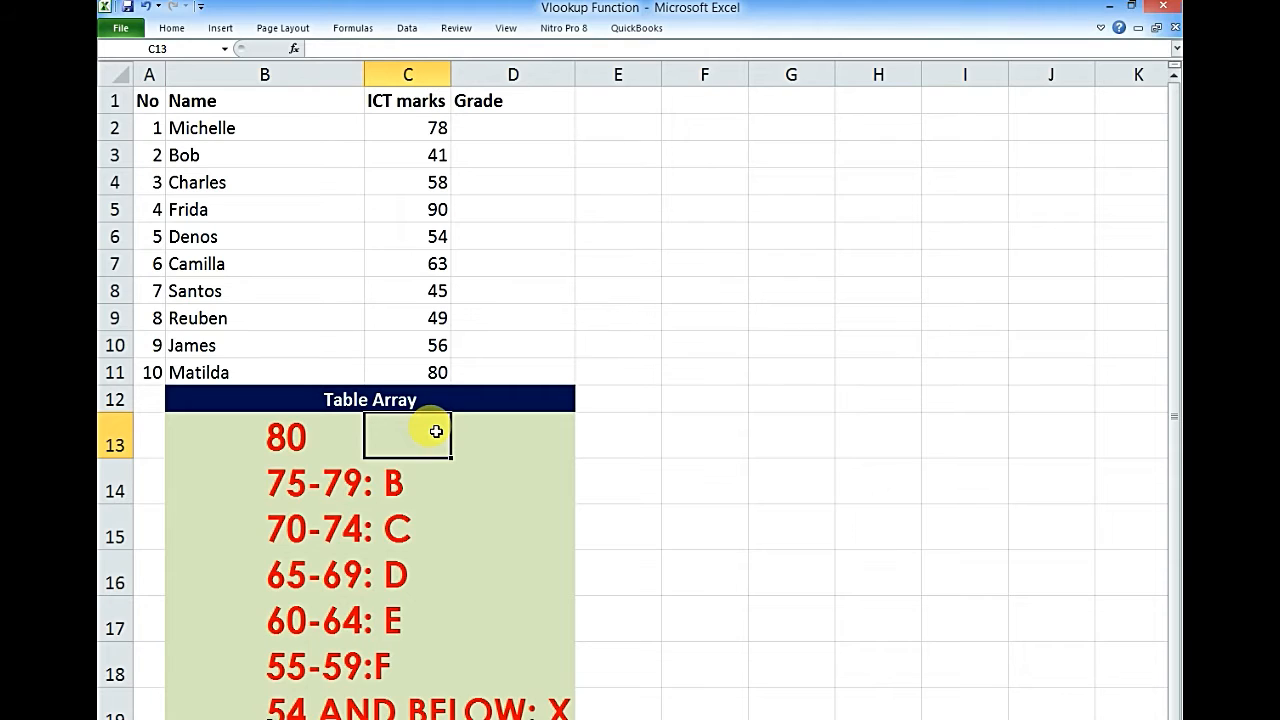
pyautogui.write('a')
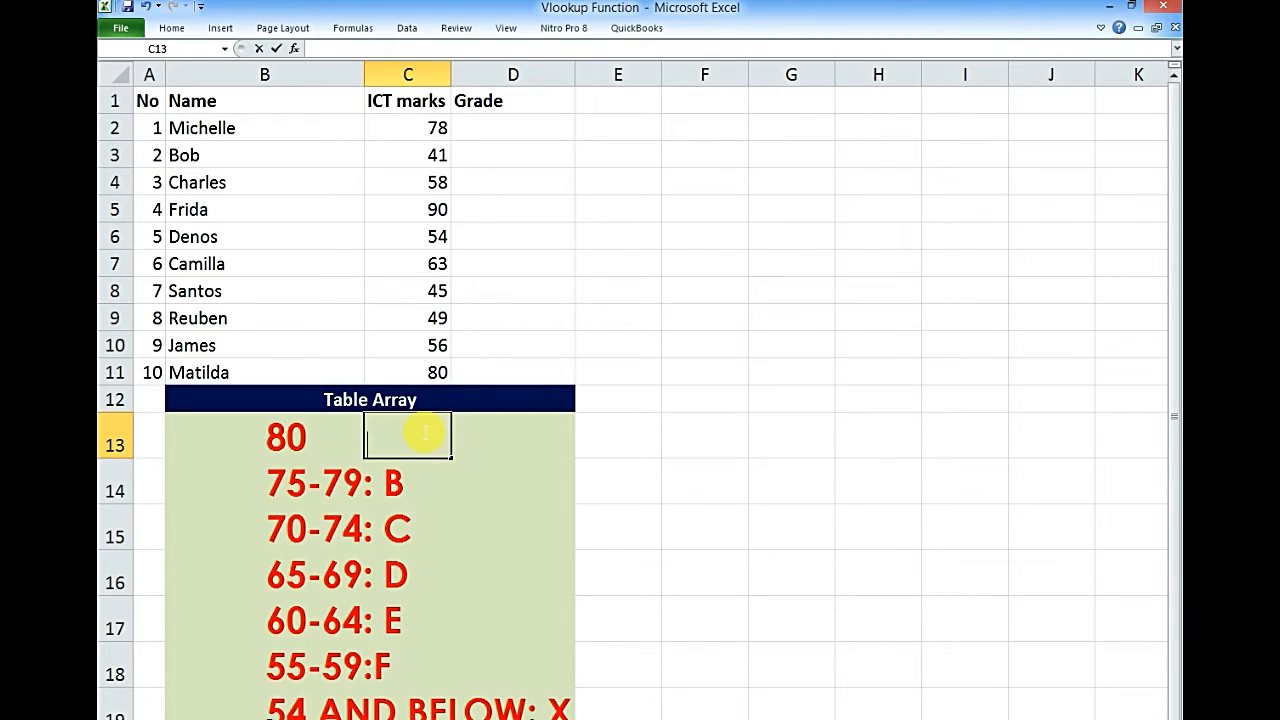
pyautogui.click(290, 509)
# - Reduce the range in B14 to its lower limit 75 and enter grade B in C14
pyautogui.click(296, 483)
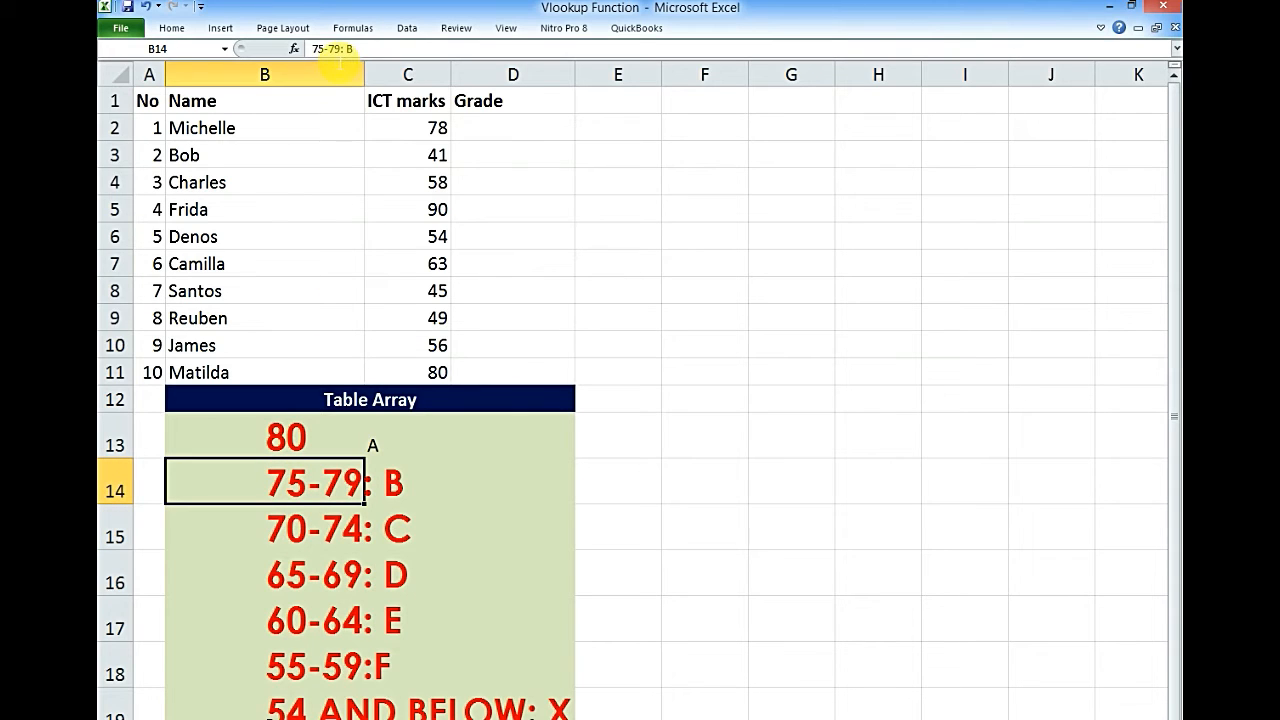
pyautogui.click(330, 50)
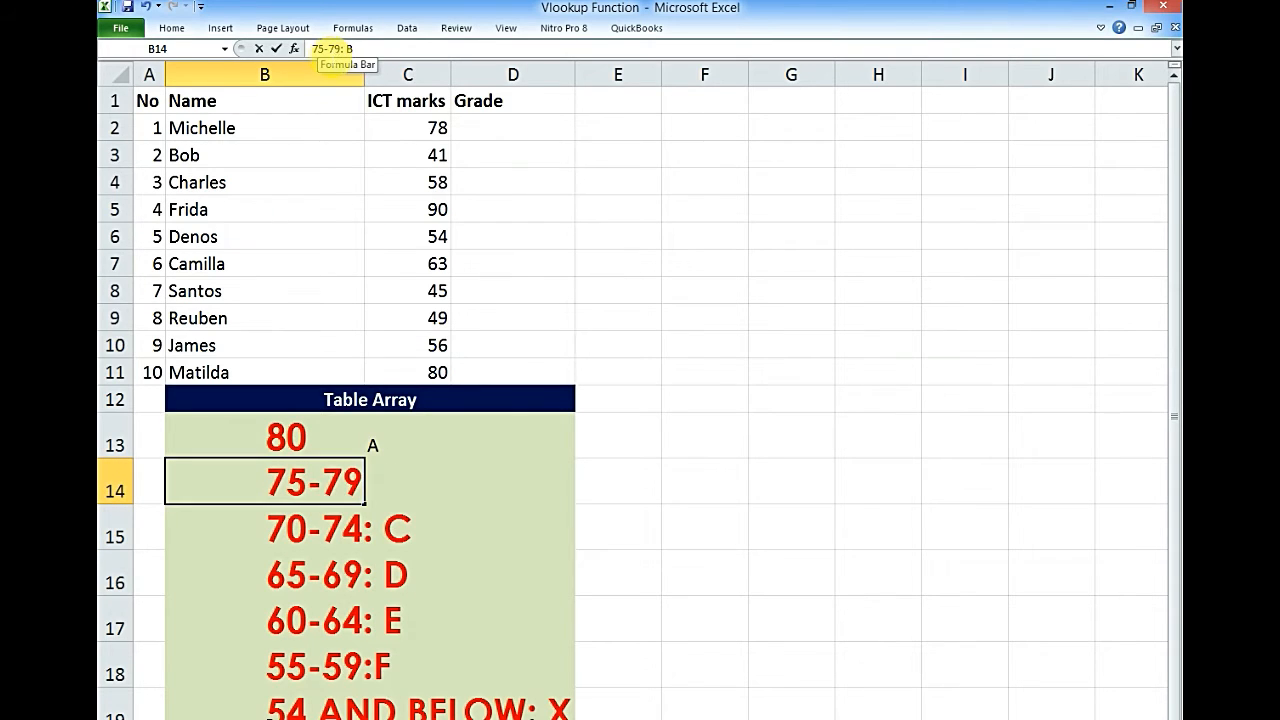
pyautogui.moveTo(326, 50); pyautogui.dragTo(346, 50)
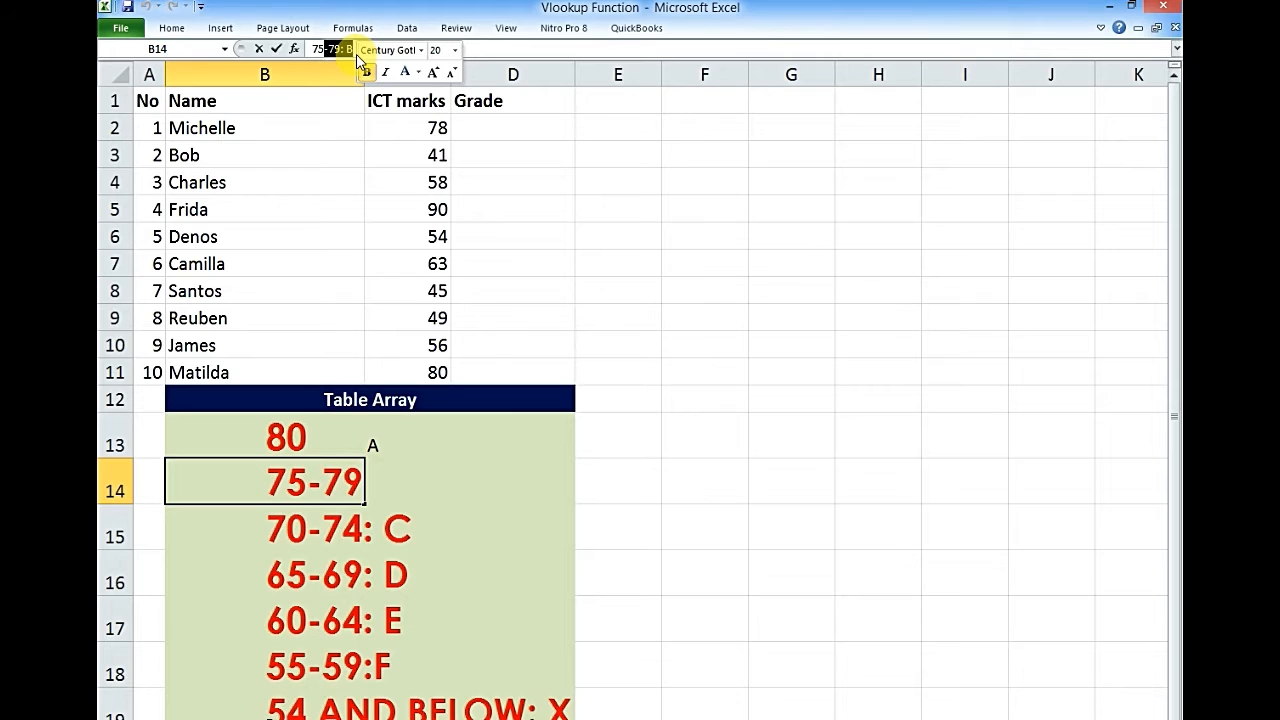
pyautogui.press('Delete')
pyautogui.click(384, 488)
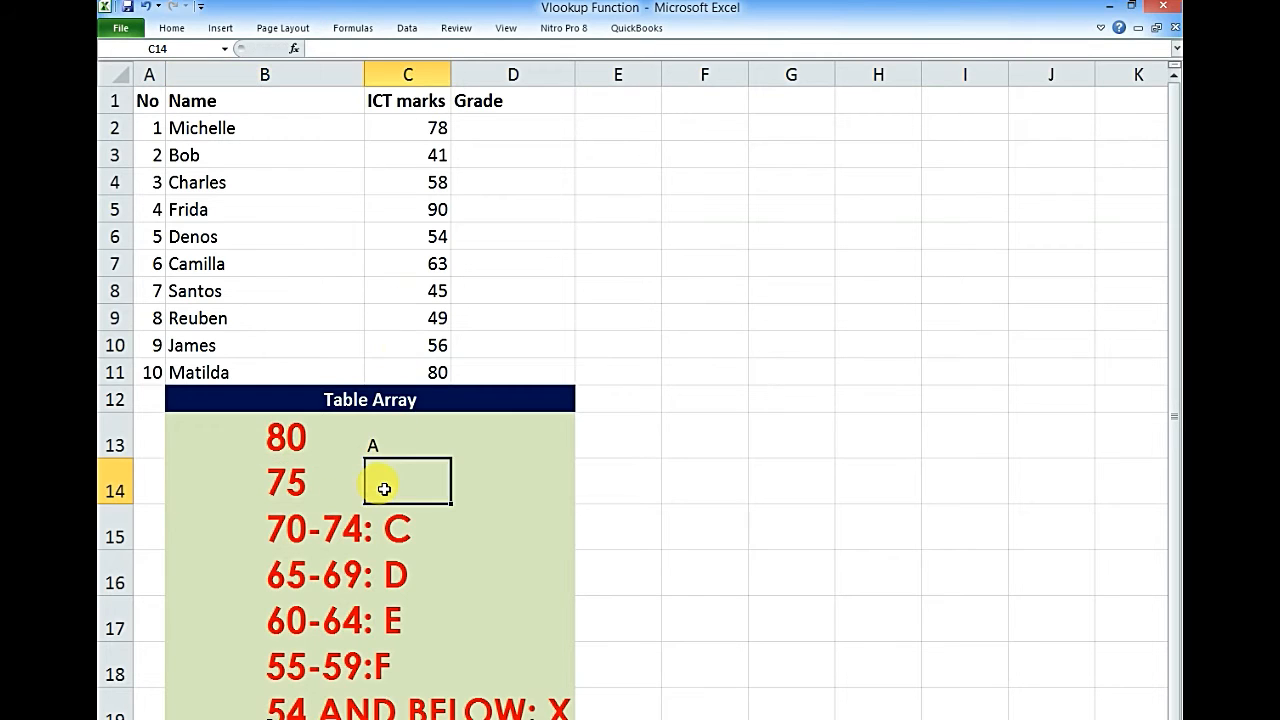
pyautogui.write('B')
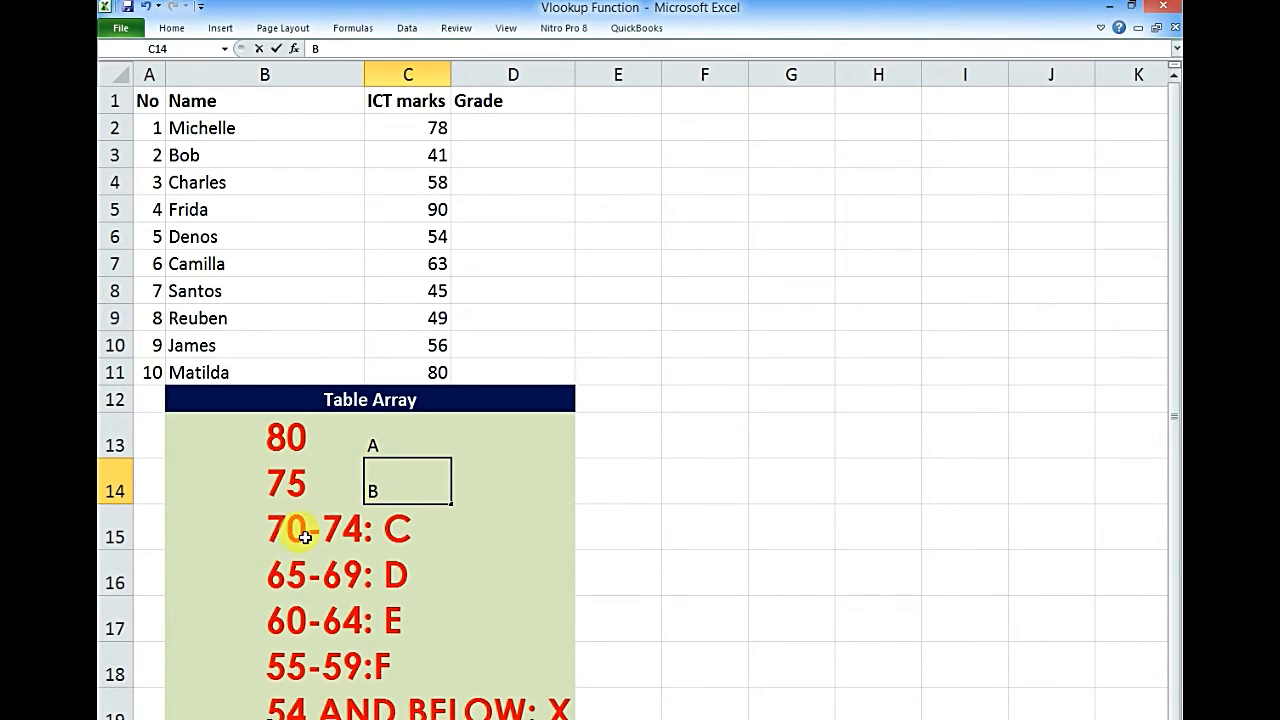
# - Reduce the range in B15 to its lower limit 70 and enter grade C in C15
pyautogui.click(316, 529)
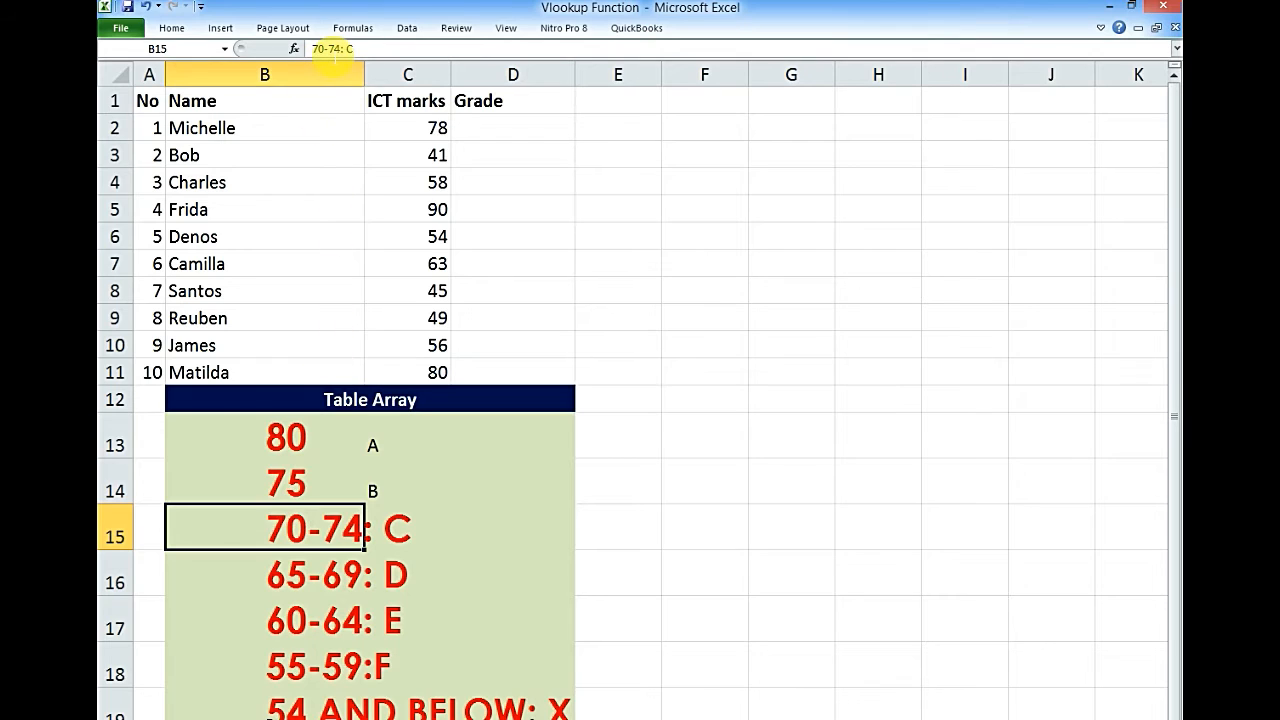
pyautogui.click(345, 48)
pyautogui.moveTo(324, 48); pyautogui.dragTo(426, 97)
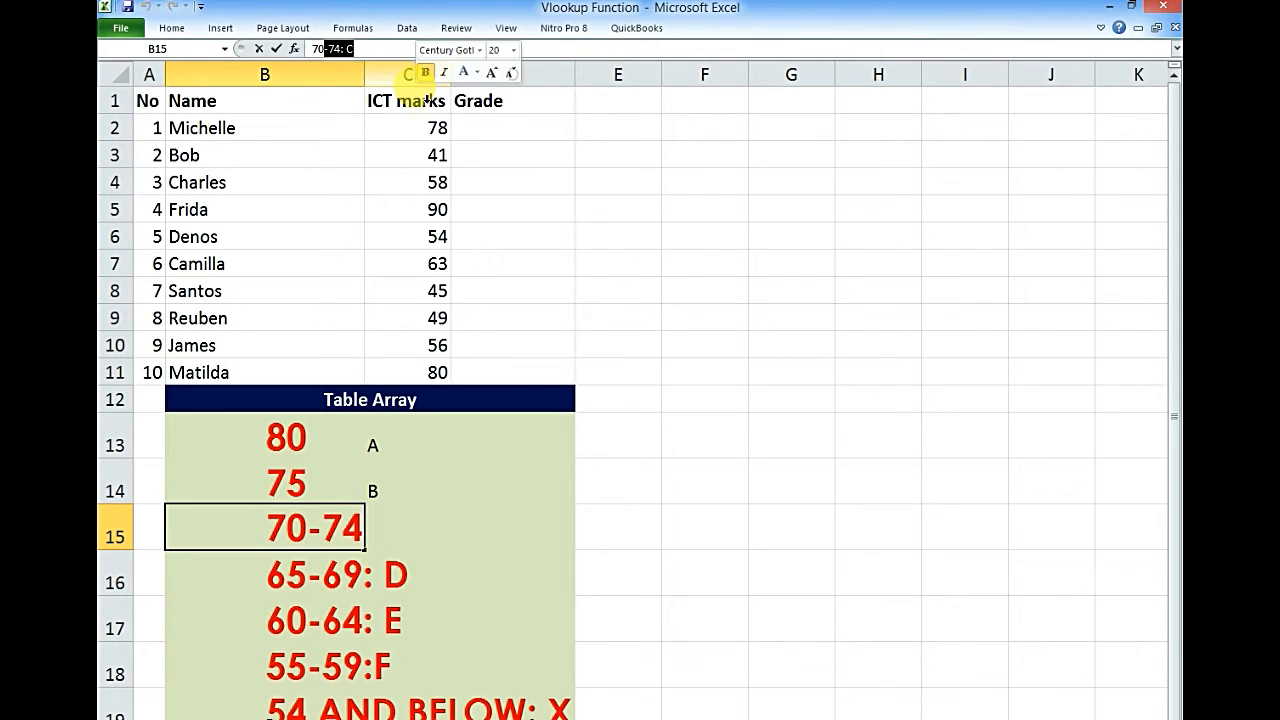
pyautogui.press('BackSpace')
pyautogui.click(394, 536)
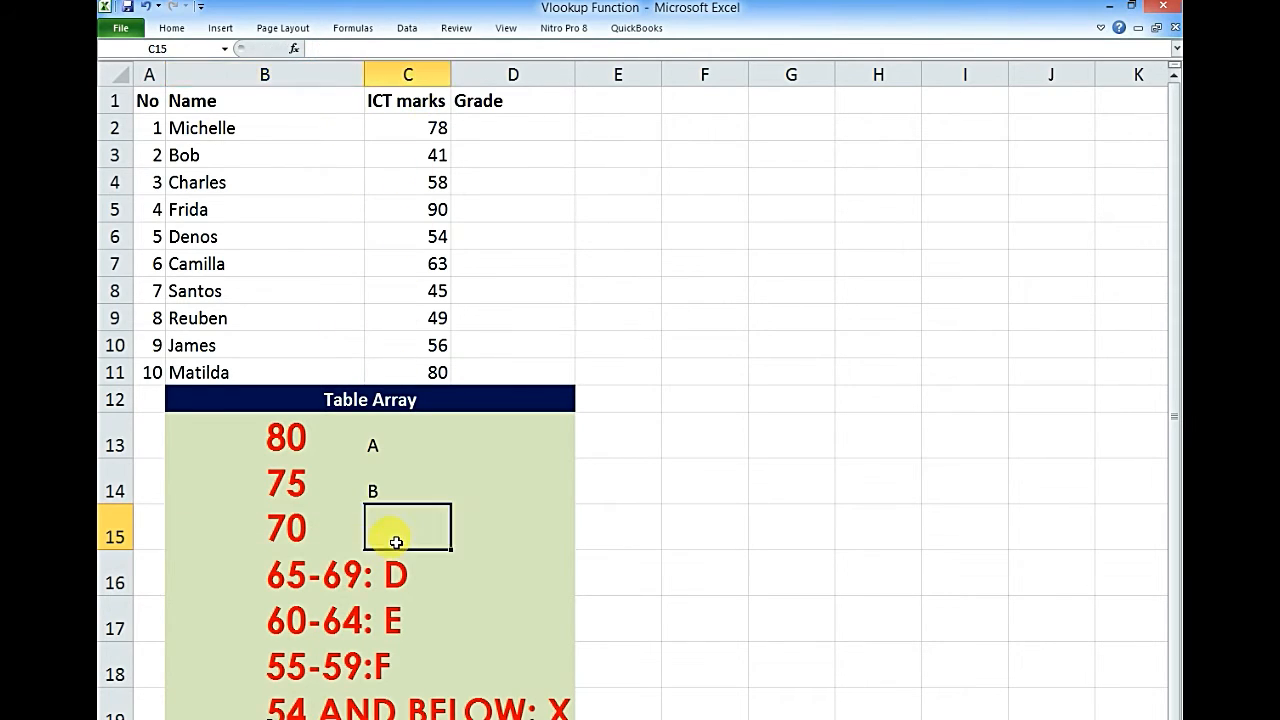
pyautogui.write('C')
# - Reduce the range in B16 to its lower limit 65 and enter grade D in C16
pyautogui.click(302, 573)
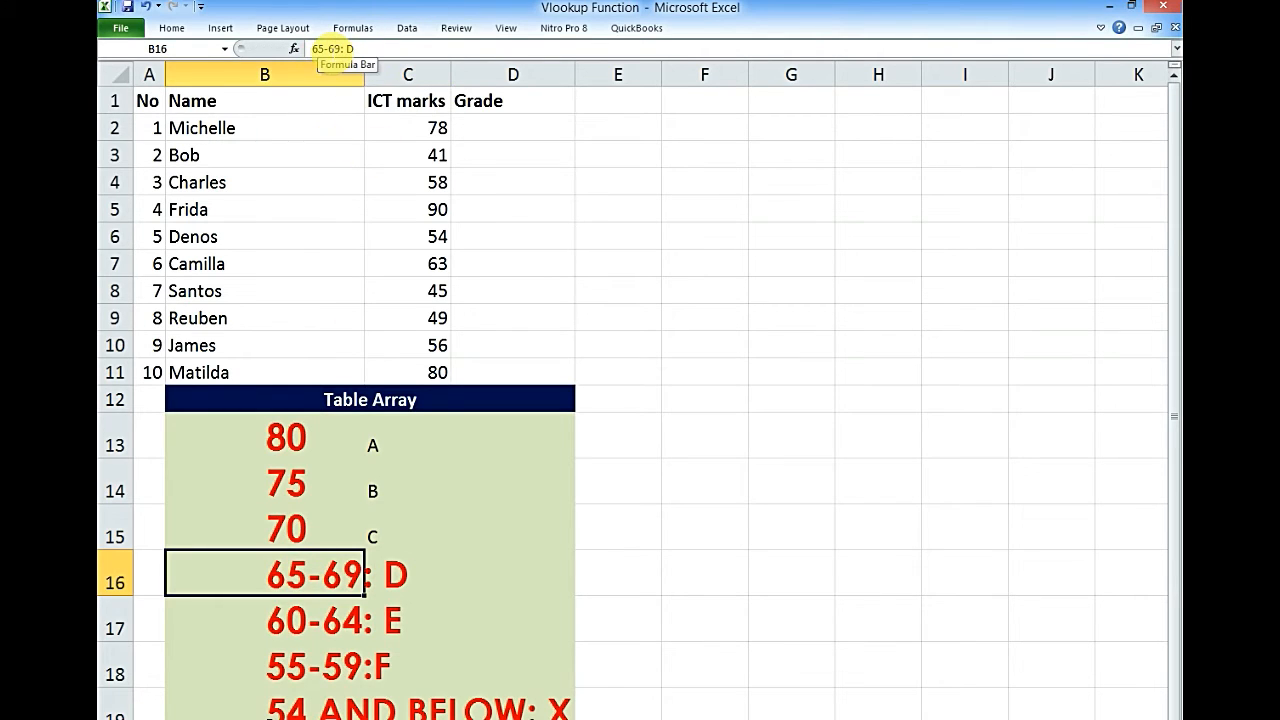
pyautogui.moveTo(322, 50); pyautogui.dragTo(356, 54)
pyautogui.press('BackSpace')
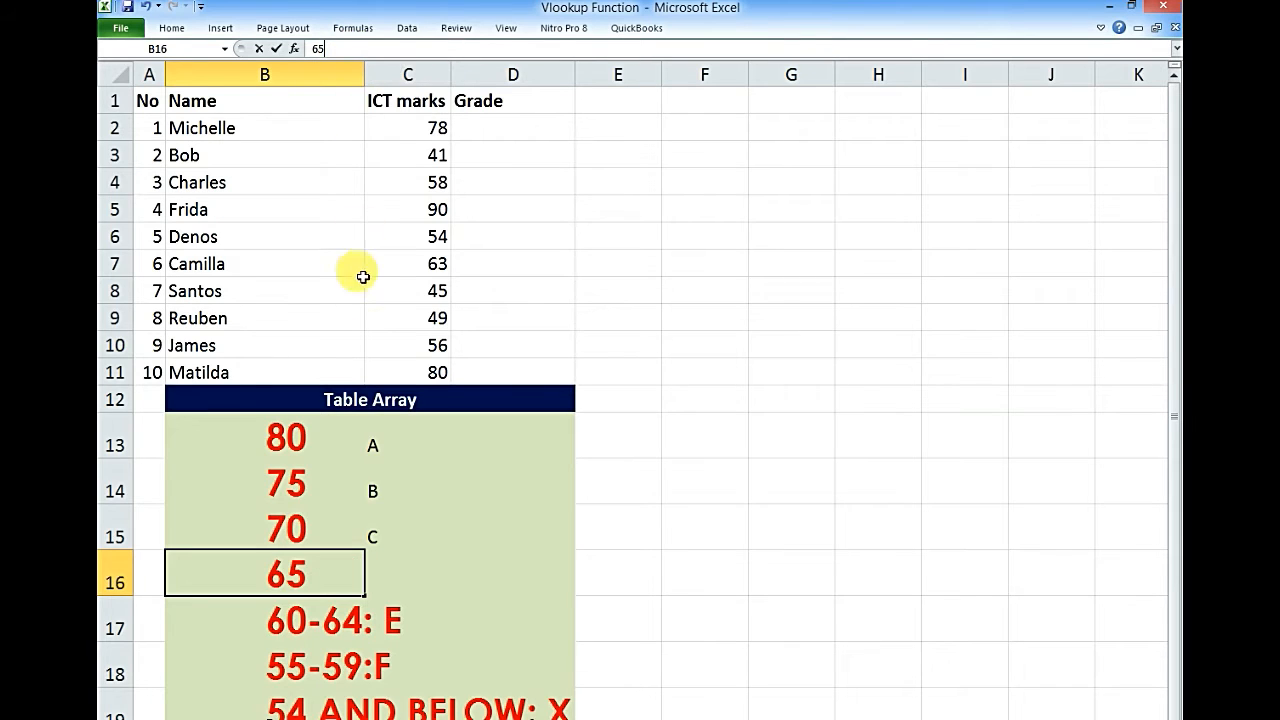
pyautogui.click(387, 582)
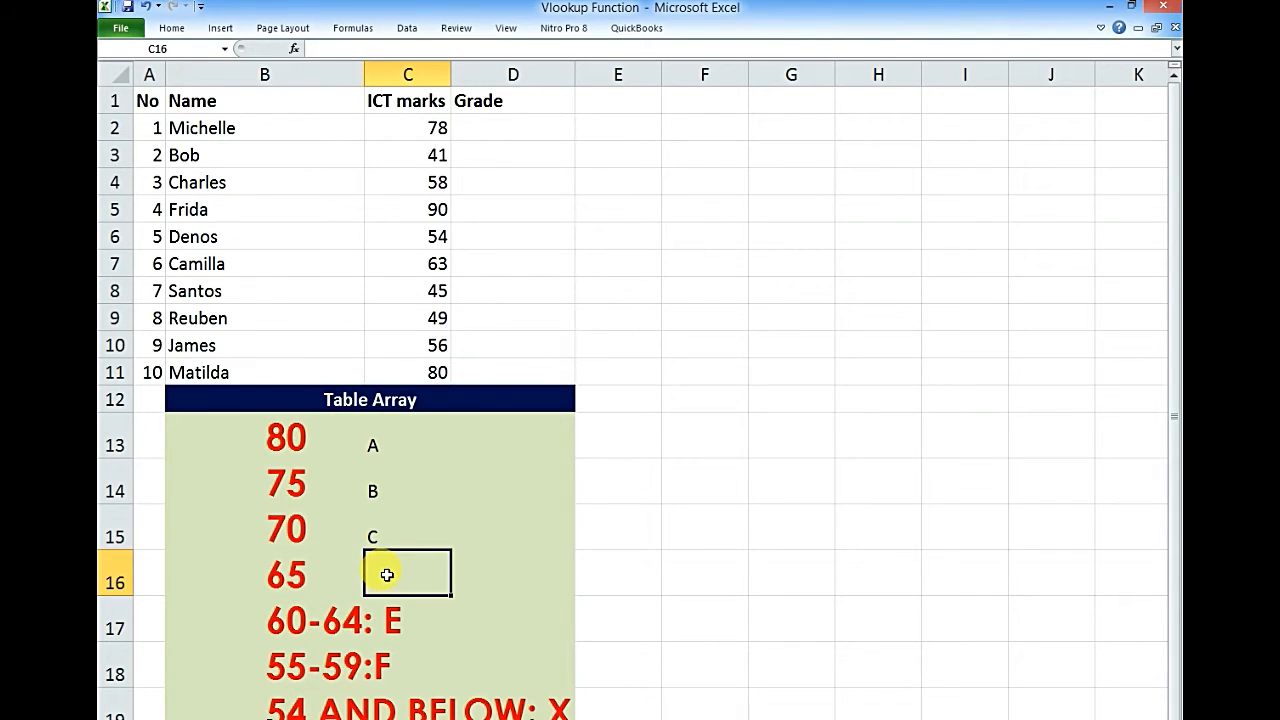
pyautogui.write('D')
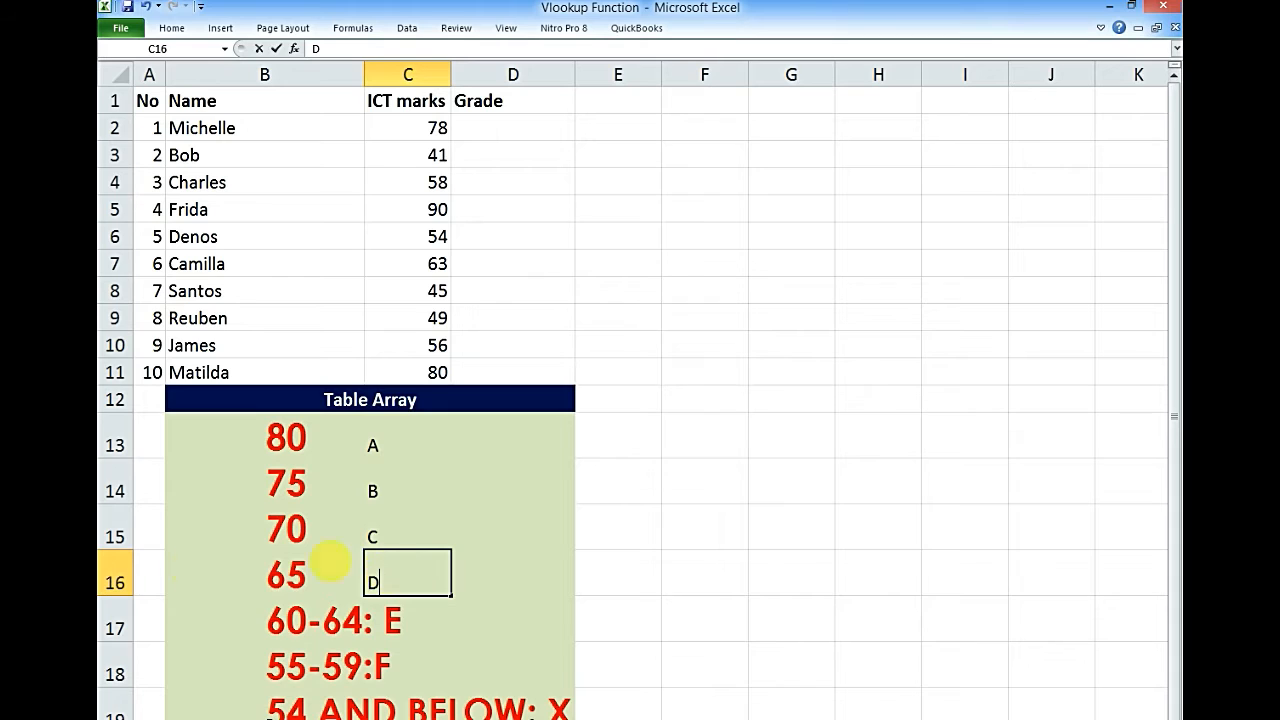
# - Reduce the range in B17 to its lower limit 60 and enter grade E in C17
pyautogui.click(278, 620)
pyautogui.moveTo(325, 50); pyautogui.dragTo(358, 52)
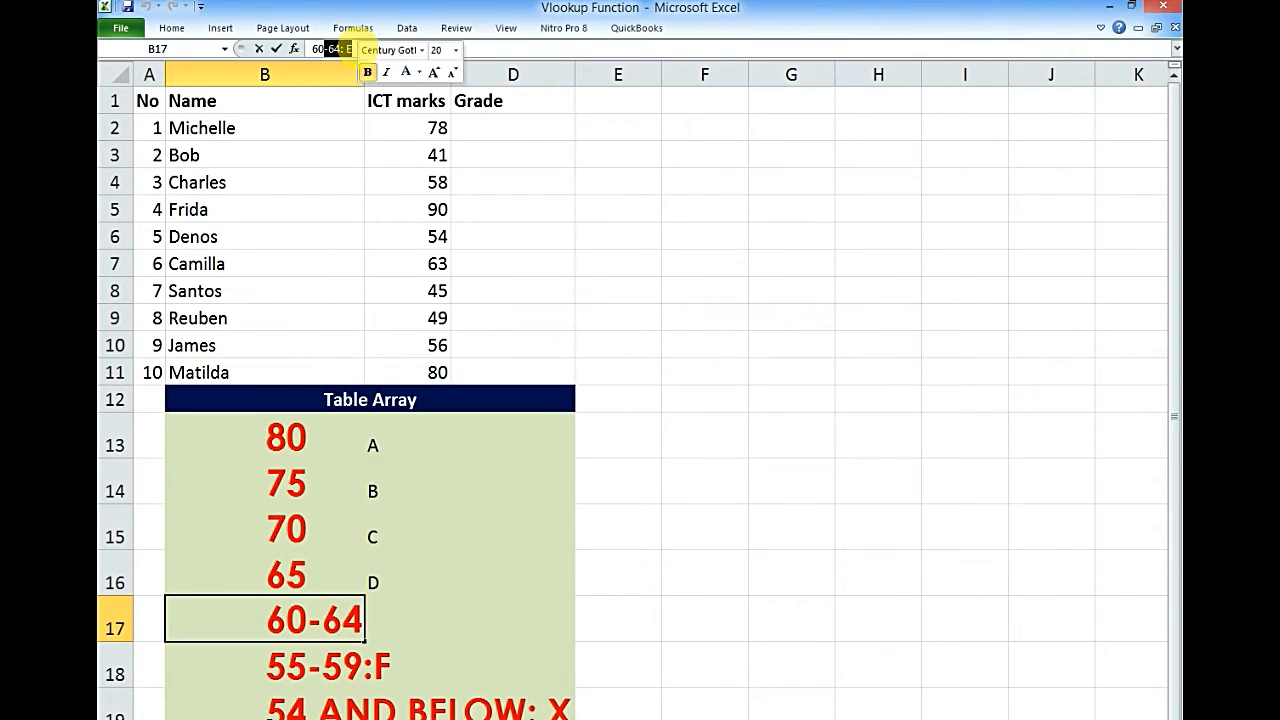
pyautogui.press('BackSpace')
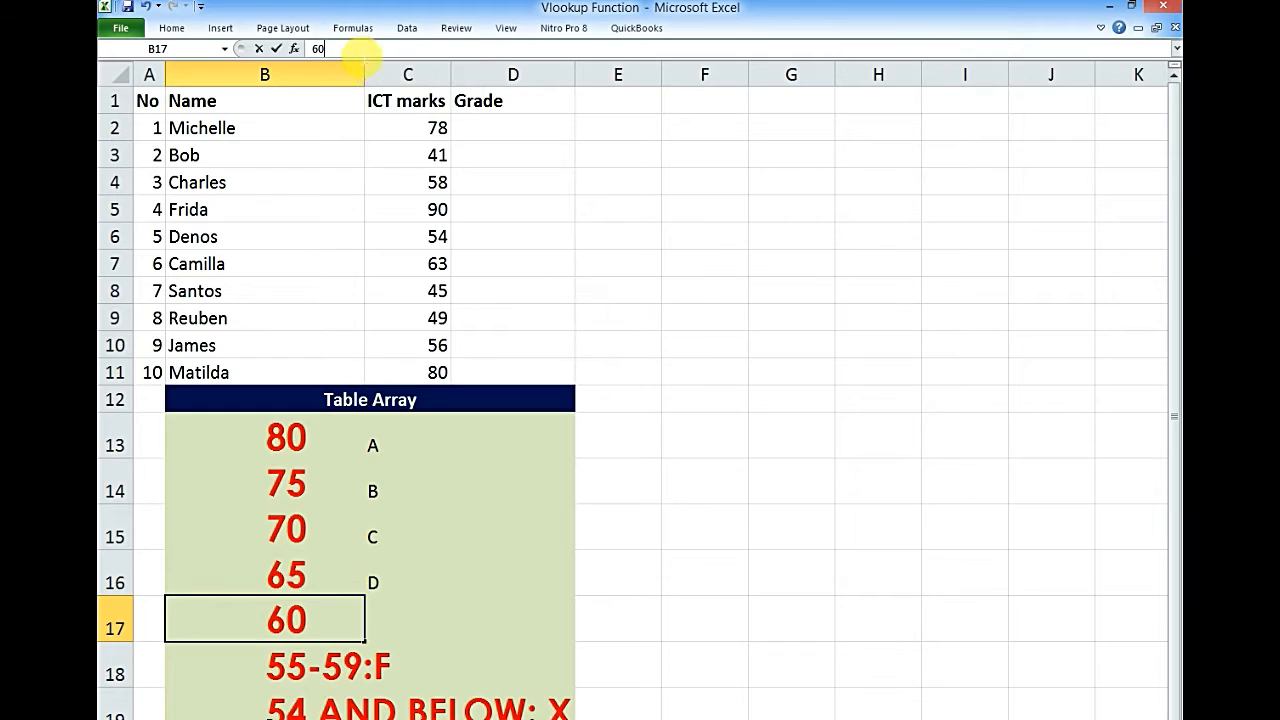
pyautogui.click(384, 621)
pyautogui.write('E')
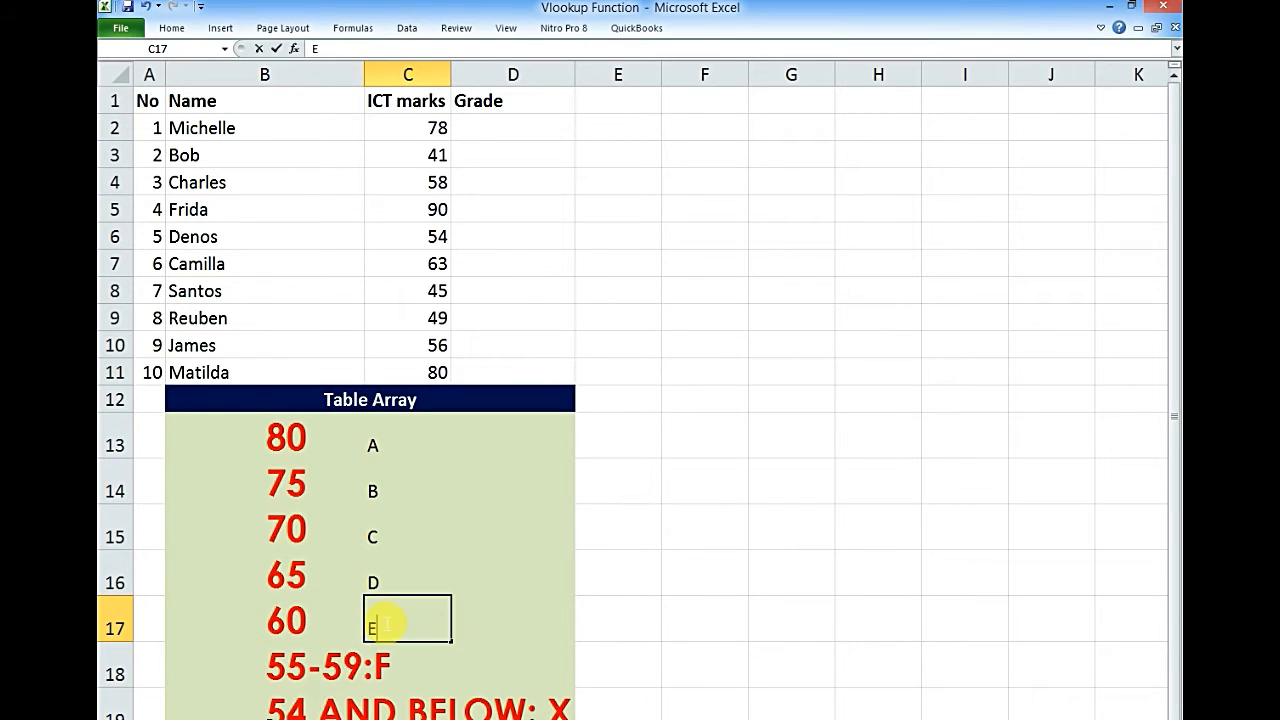
# - Reduce the range in B18 to its lower limit 55 and enter grade F in C18
pyautogui.click(300, 662)
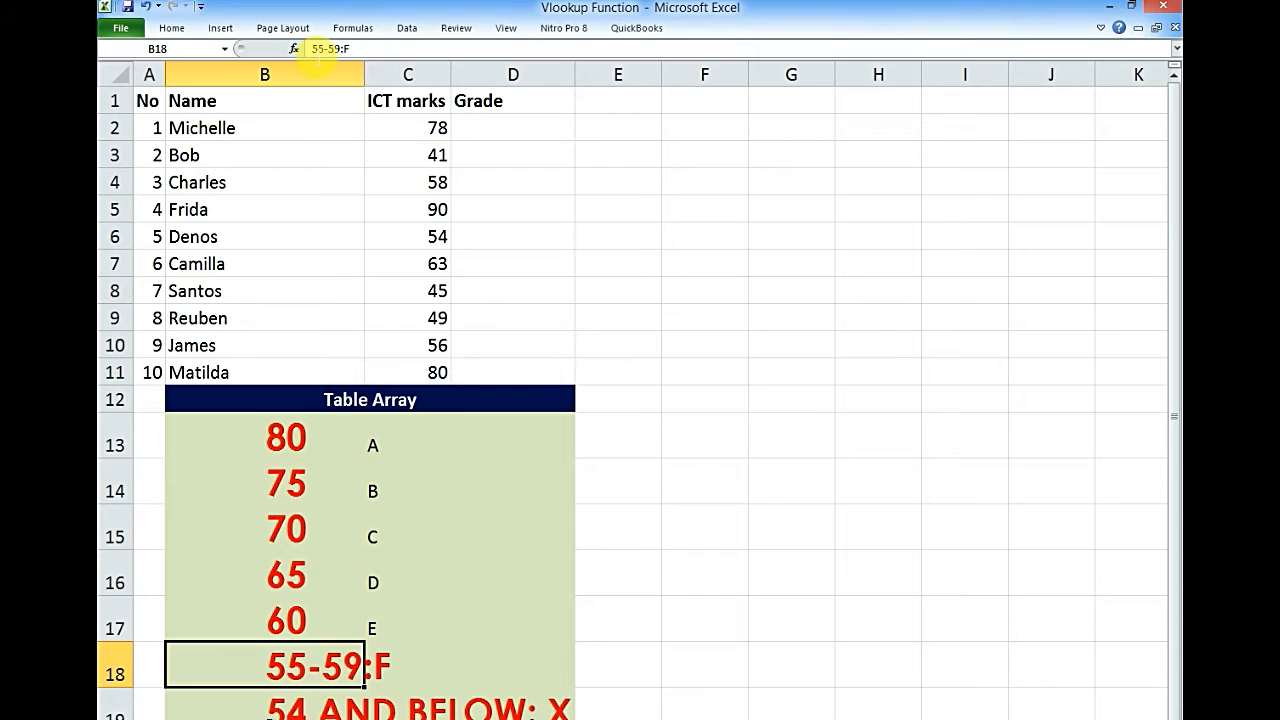
pyautogui.moveTo(323, 49); pyautogui.dragTo(343, 49)
pyautogui.press('Delete')
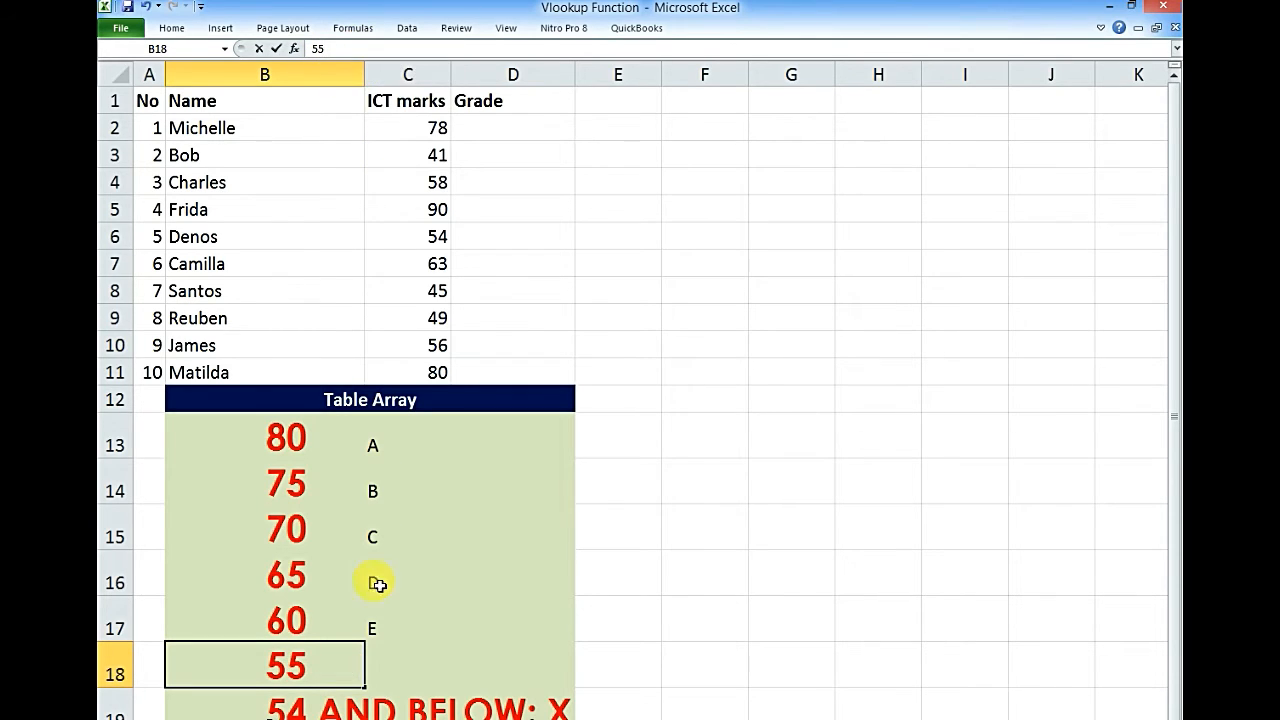
pyautogui.click(394, 668)
pyautogui.write('F')
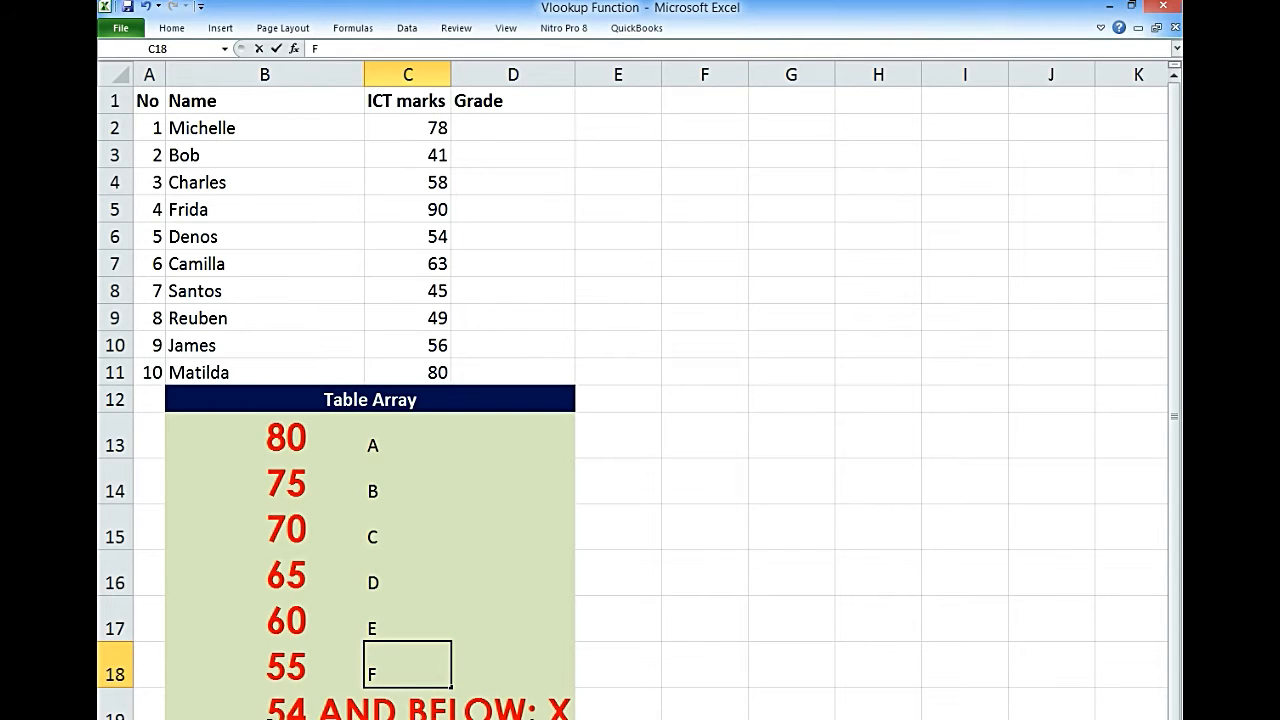
# - Recheck the notes slide in PowerPoint, then in Excel replace the last range in B19 with 0 and enter grade X in C19
pyautogui.hotkey('alt', 'Tab')
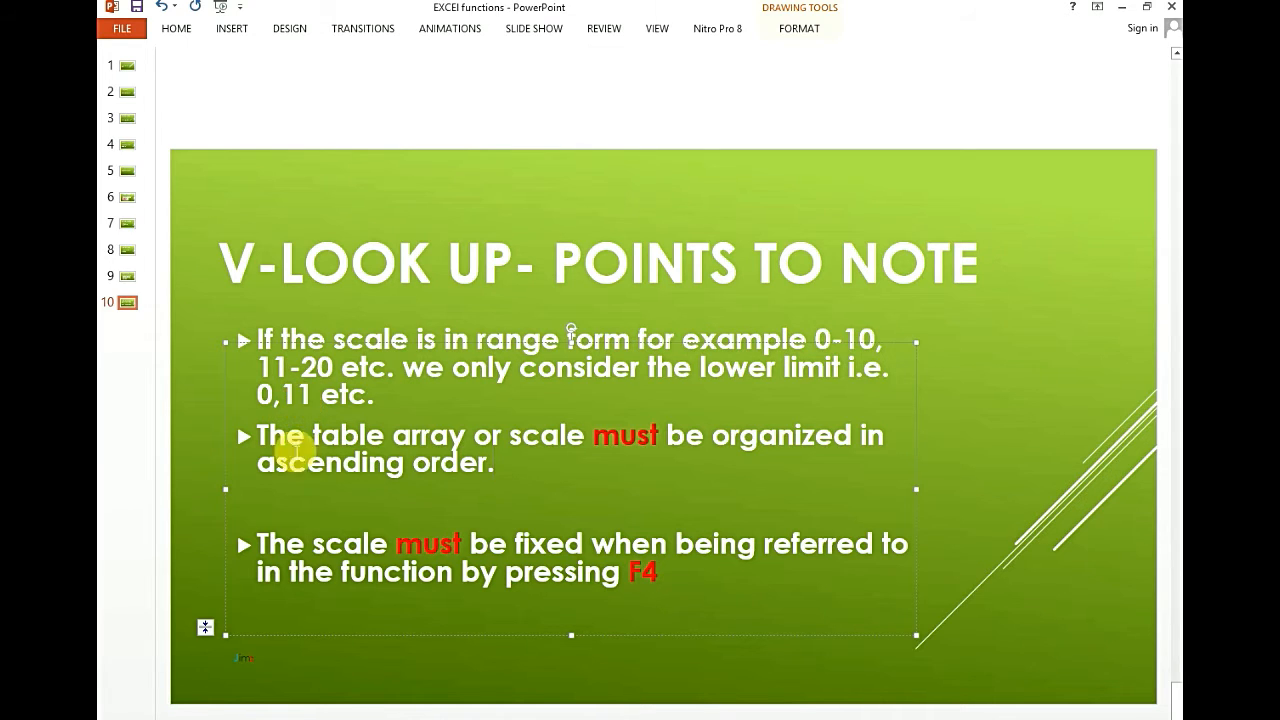
pyautogui.hotkey('alt', 'Tab')
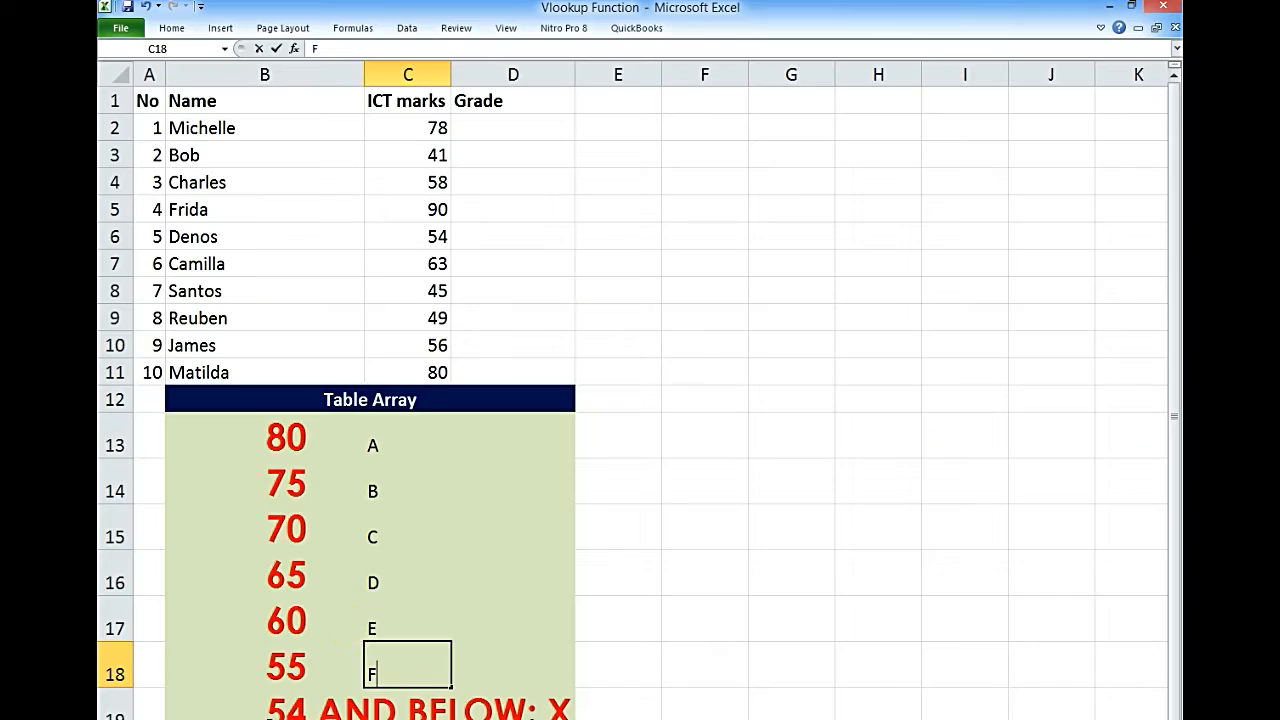
pyautogui.click(296, 710)
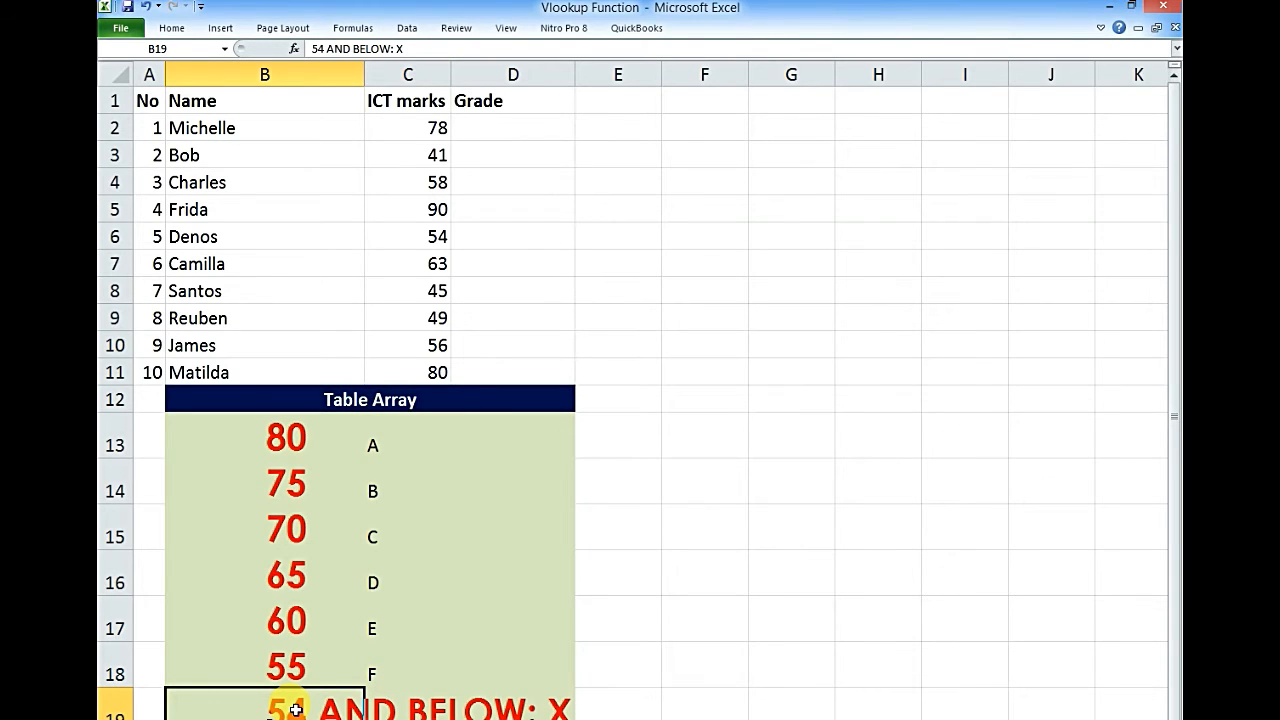
pyautogui.write('0')
pyautogui.click(631, 663)
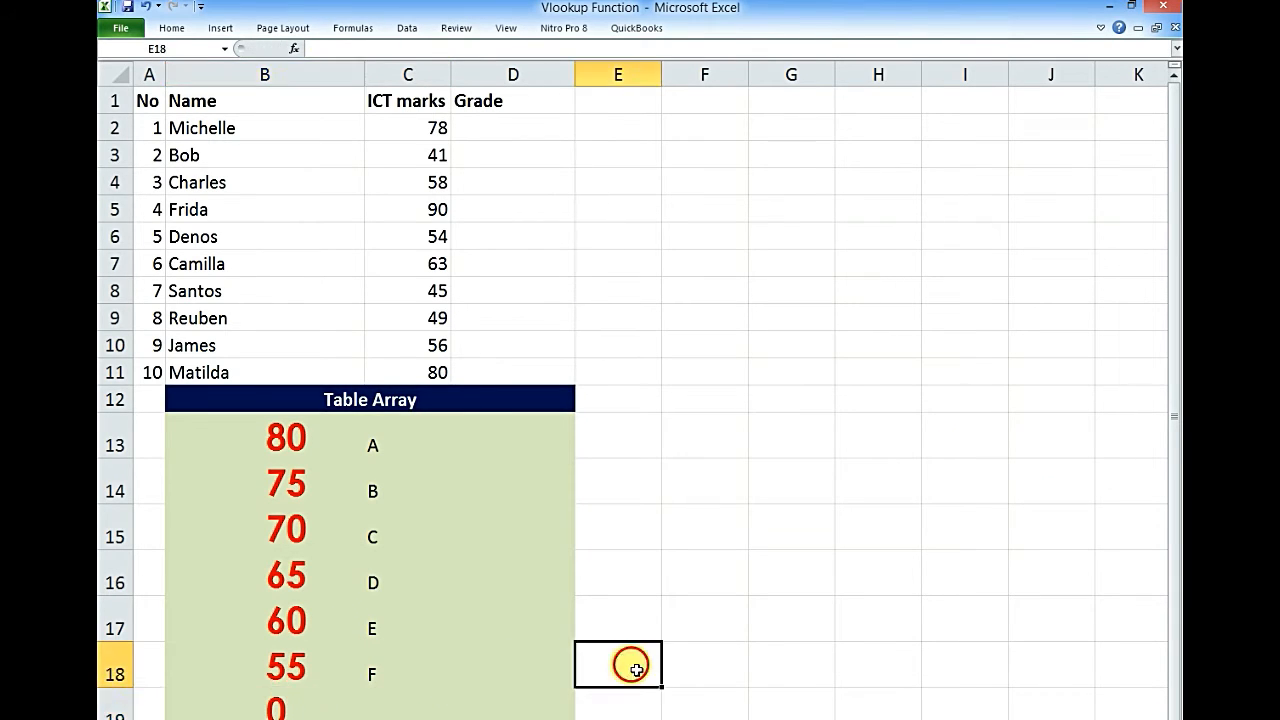
pyautogui.click(414, 706)
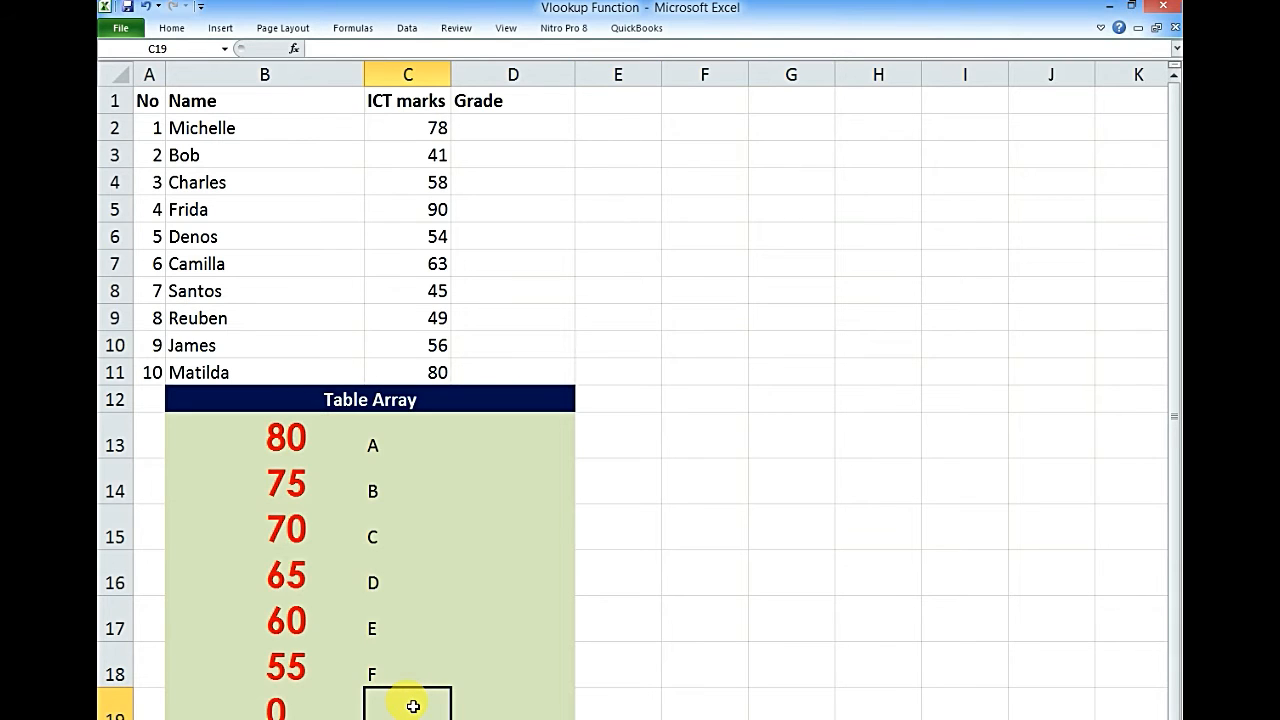
pyautogui.write('X')
pyautogui.click(655, 636)
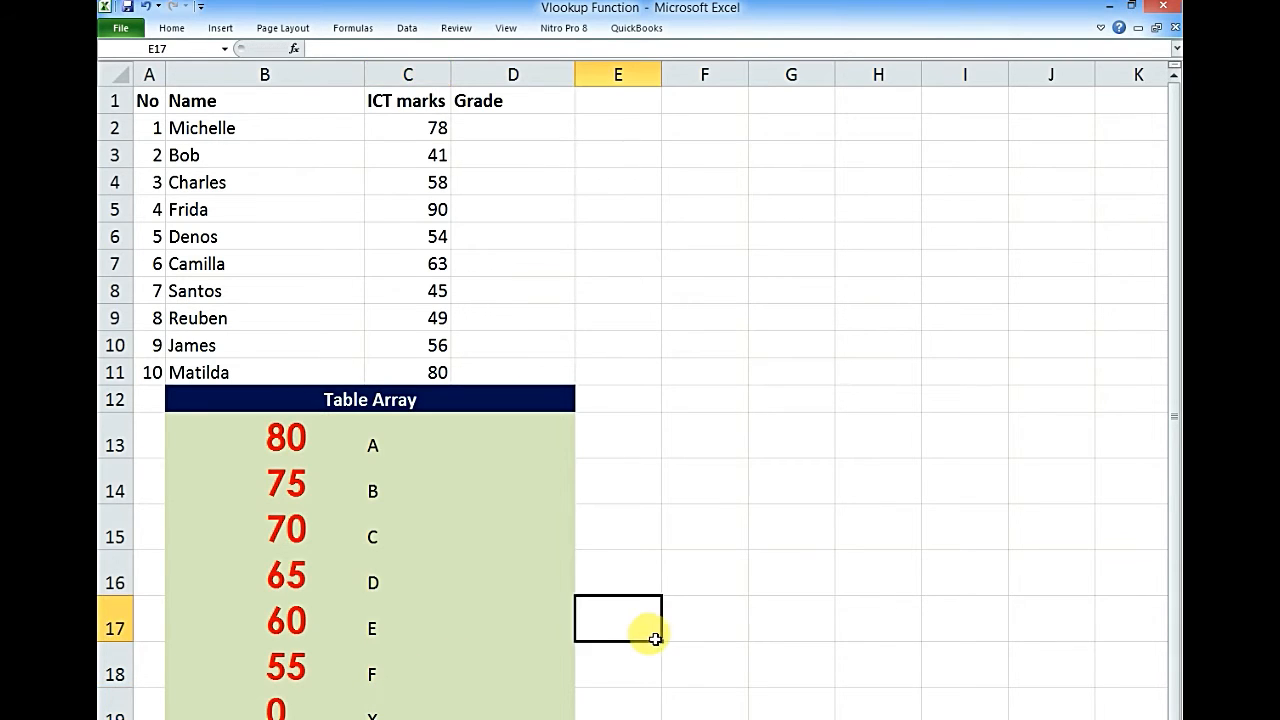
pyautogui.scroll(-1, 535, 626)
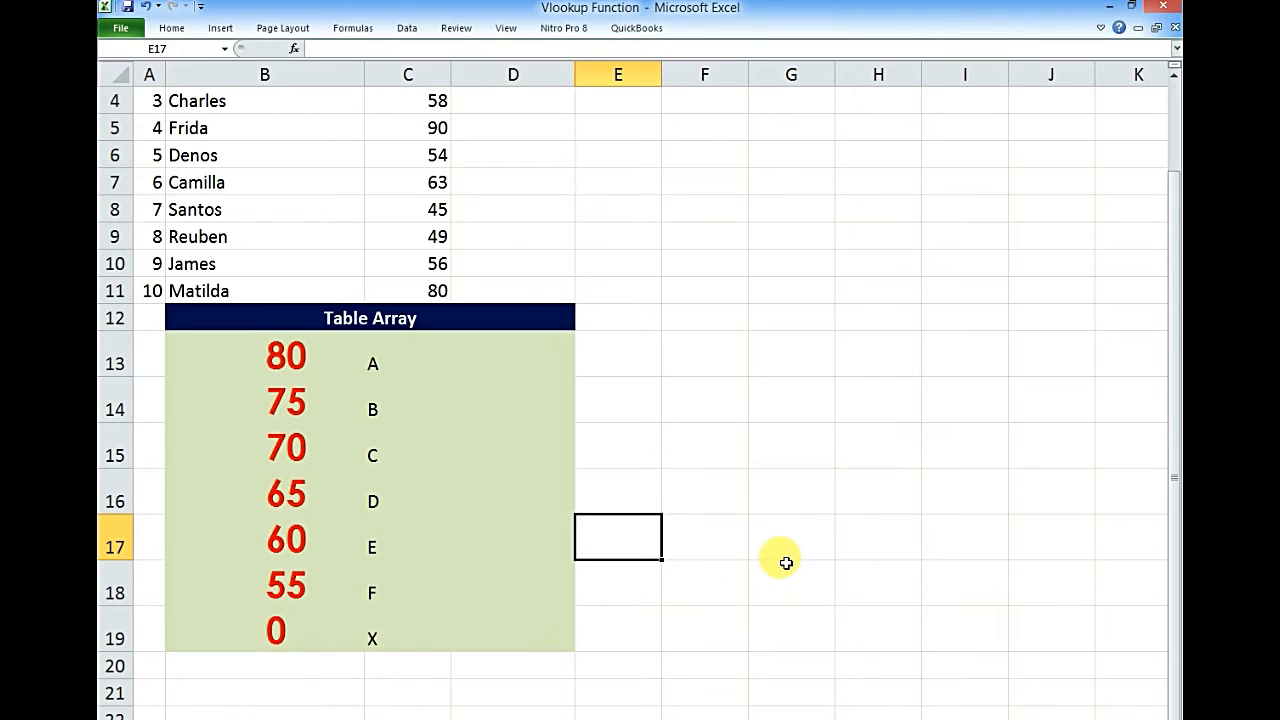
pyautogui.scroll(-1, 786, 562)
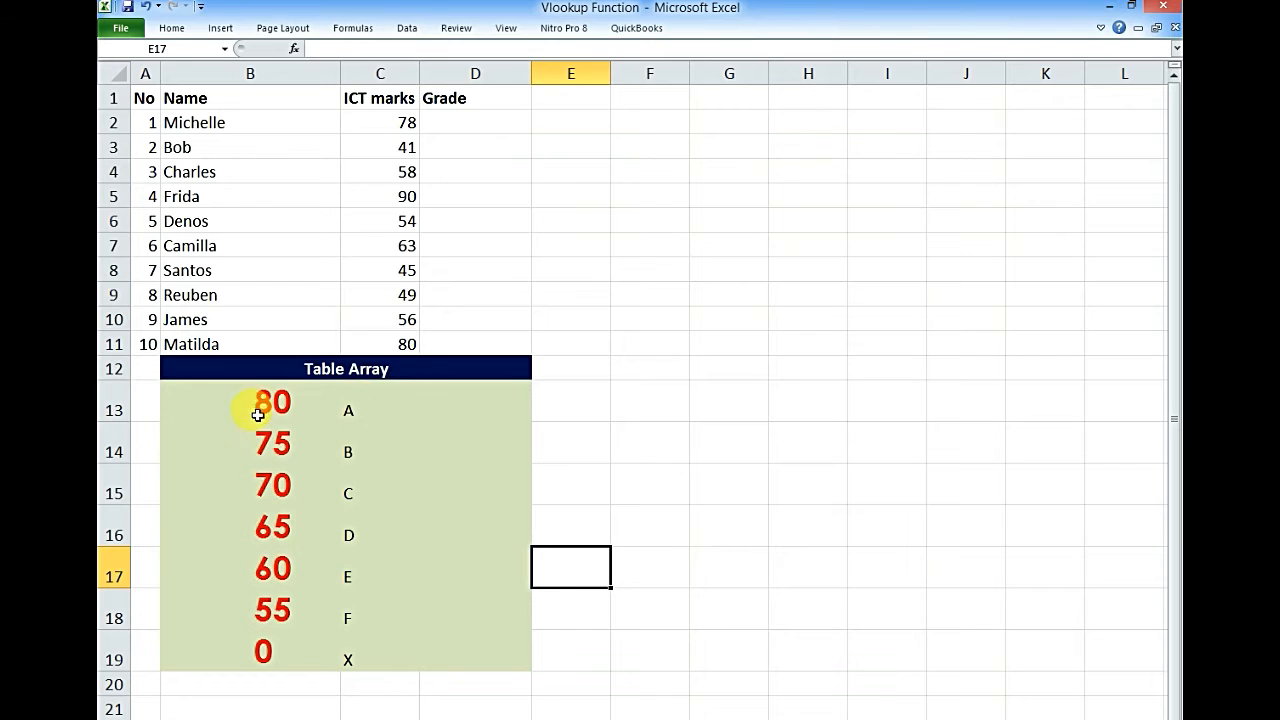
pyautogui.moveTo(363, 430); pyautogui.dragTo(373, 655)
pyautogui.click(168, 28)
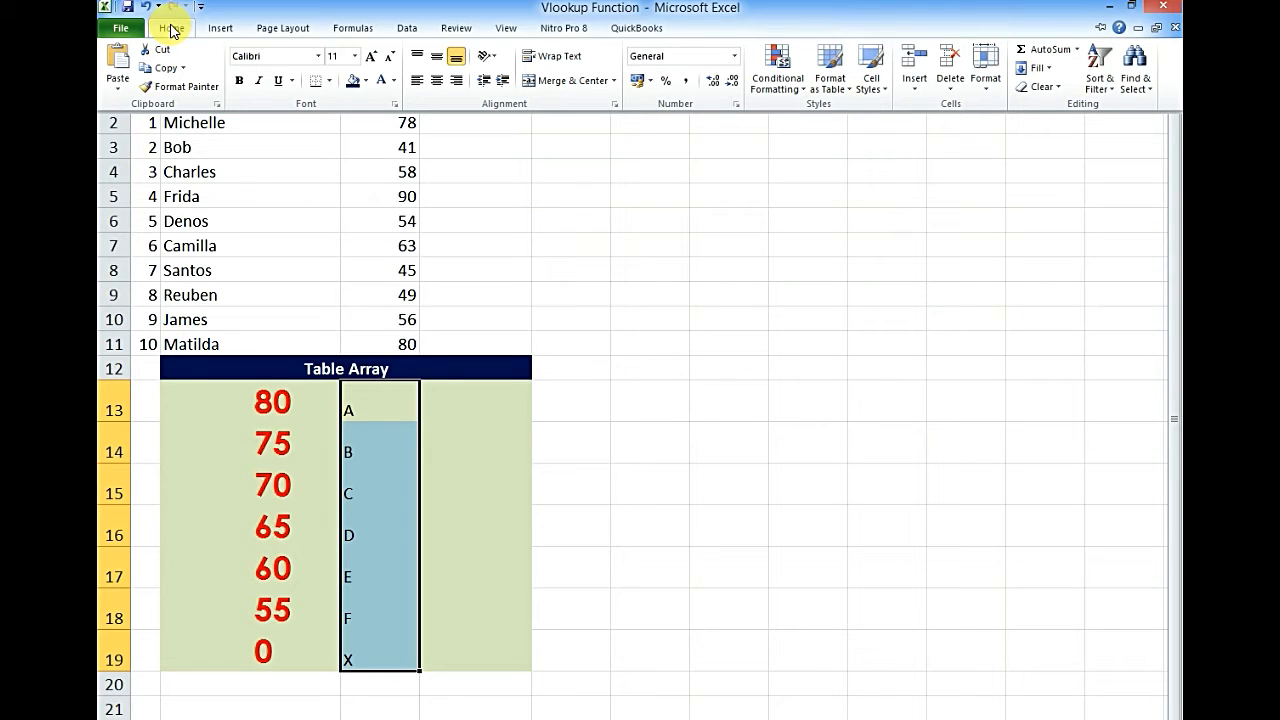
pyautogui.click(371, 417)
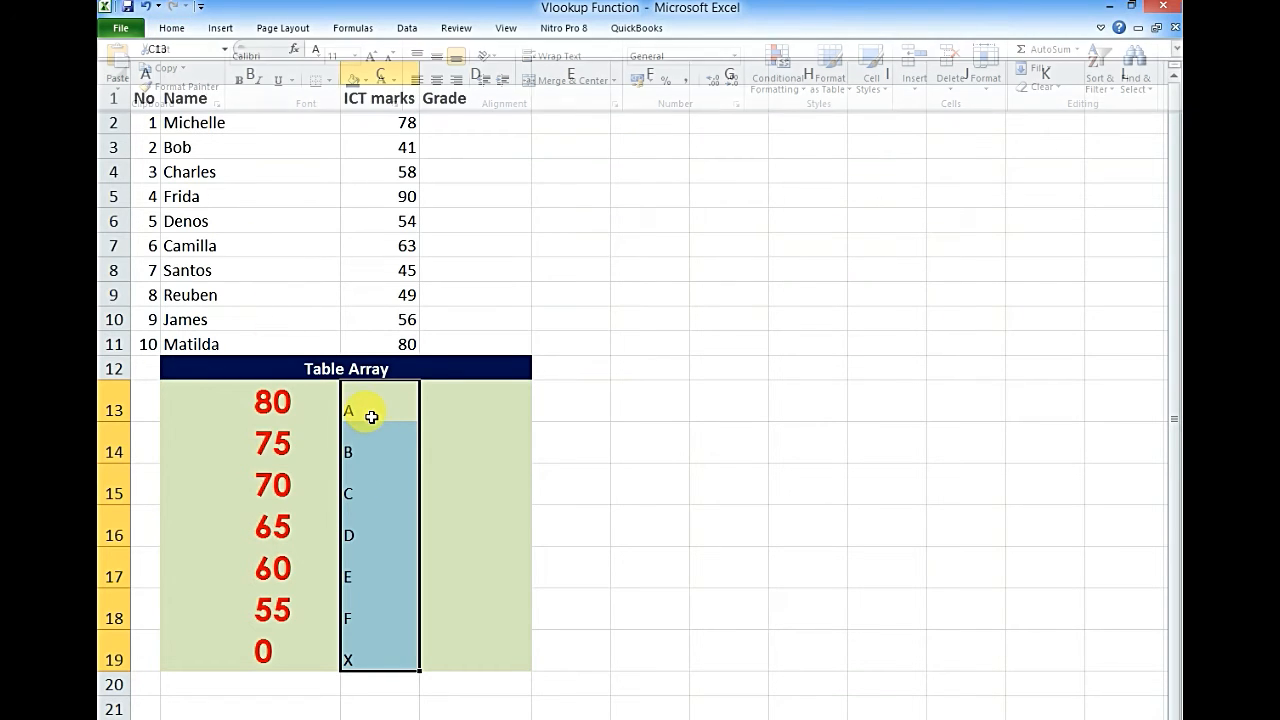
# - Copy the cell formatting of C13 onto the lower limits in B13:B19 with Format Painter
pyautogui.click(366, 403)
pyautogui.click(175, 34)
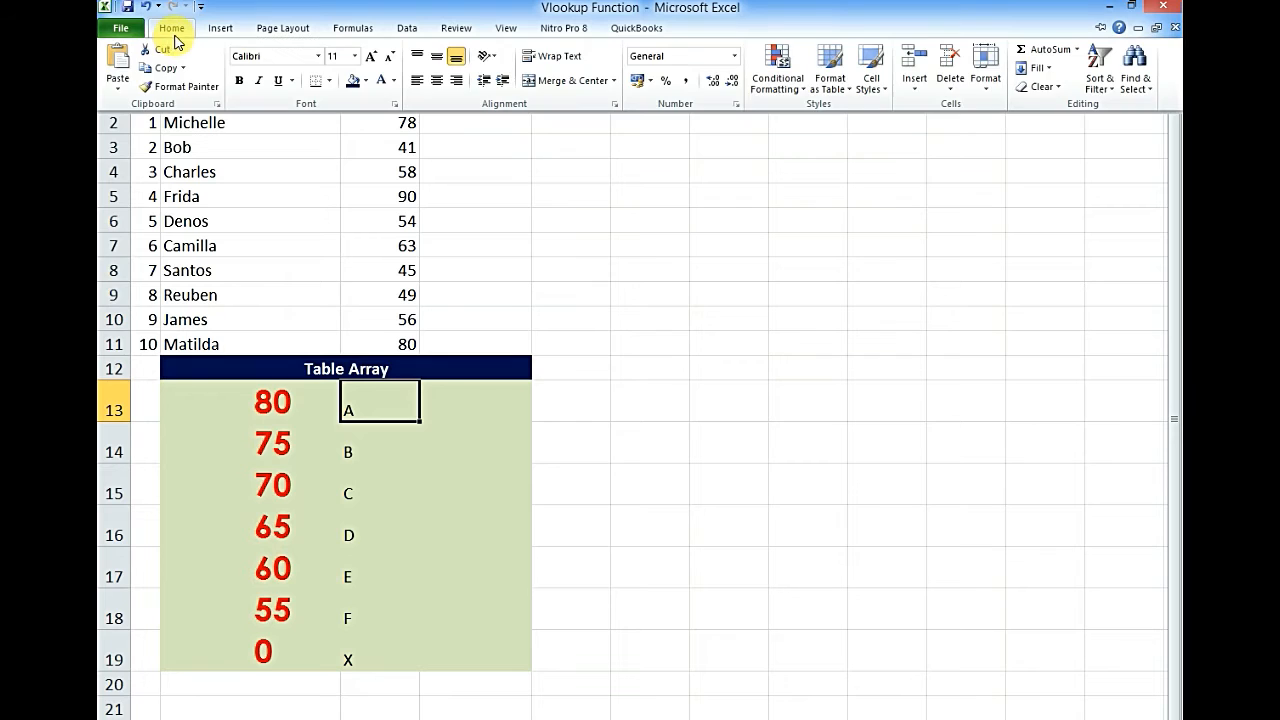
pyautogui.click(157, 90)
pyautogui.moveTo(282, 400); pyautogui.dragTo(286, 660)
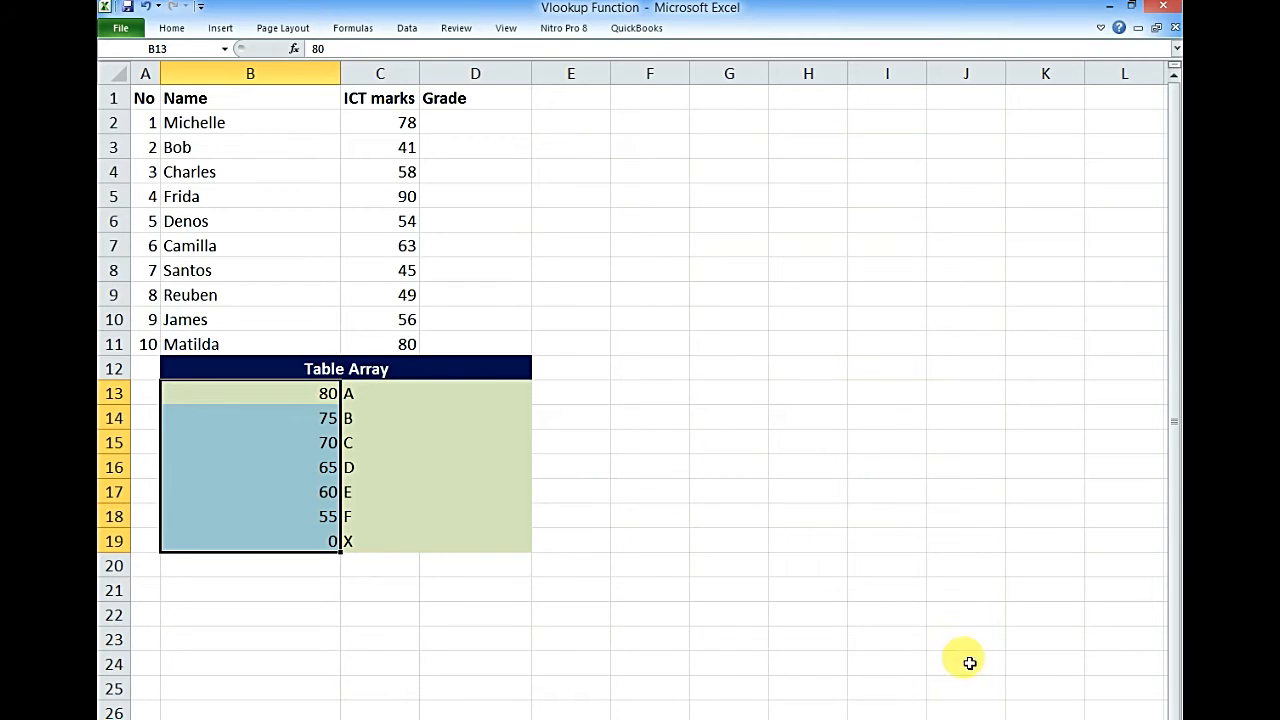
# - Reread the V-Look Up points-to-note slide in PowerPoint, then return to the Excel workbook
pyautogui.click(886, 596)
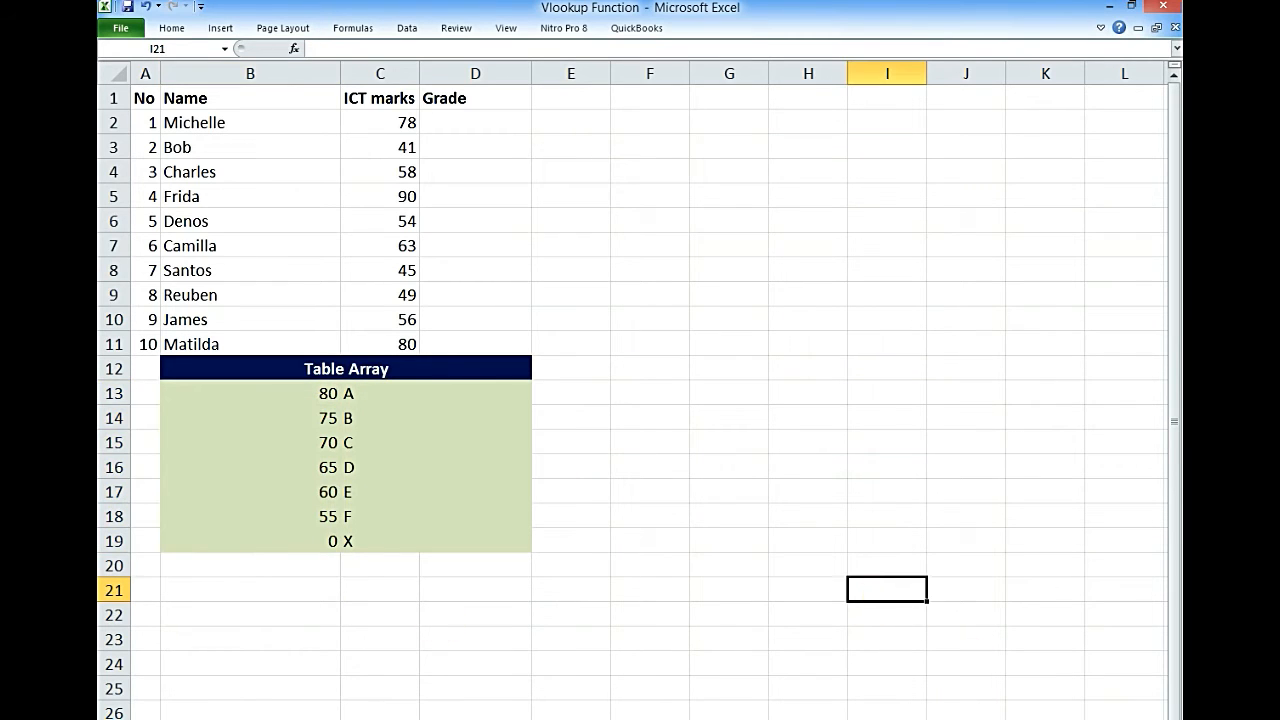
pyautogui.click(368, 718)
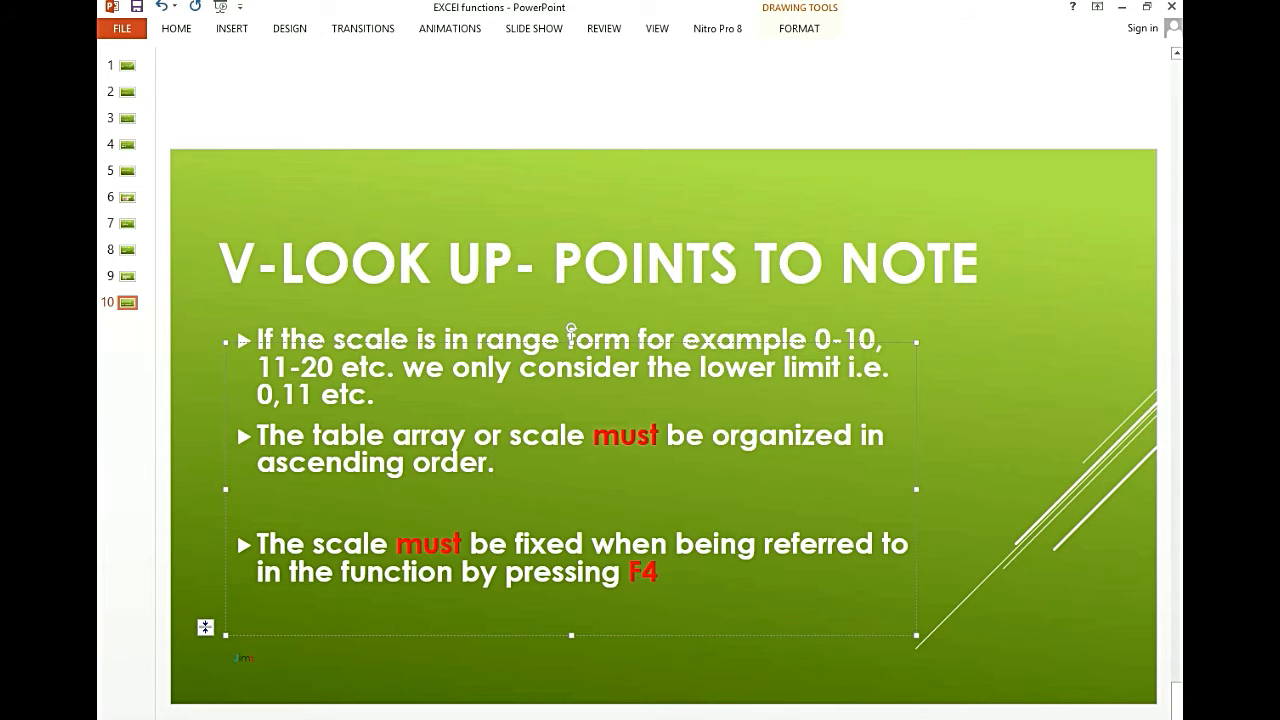
pyautogui.click(300, 718)
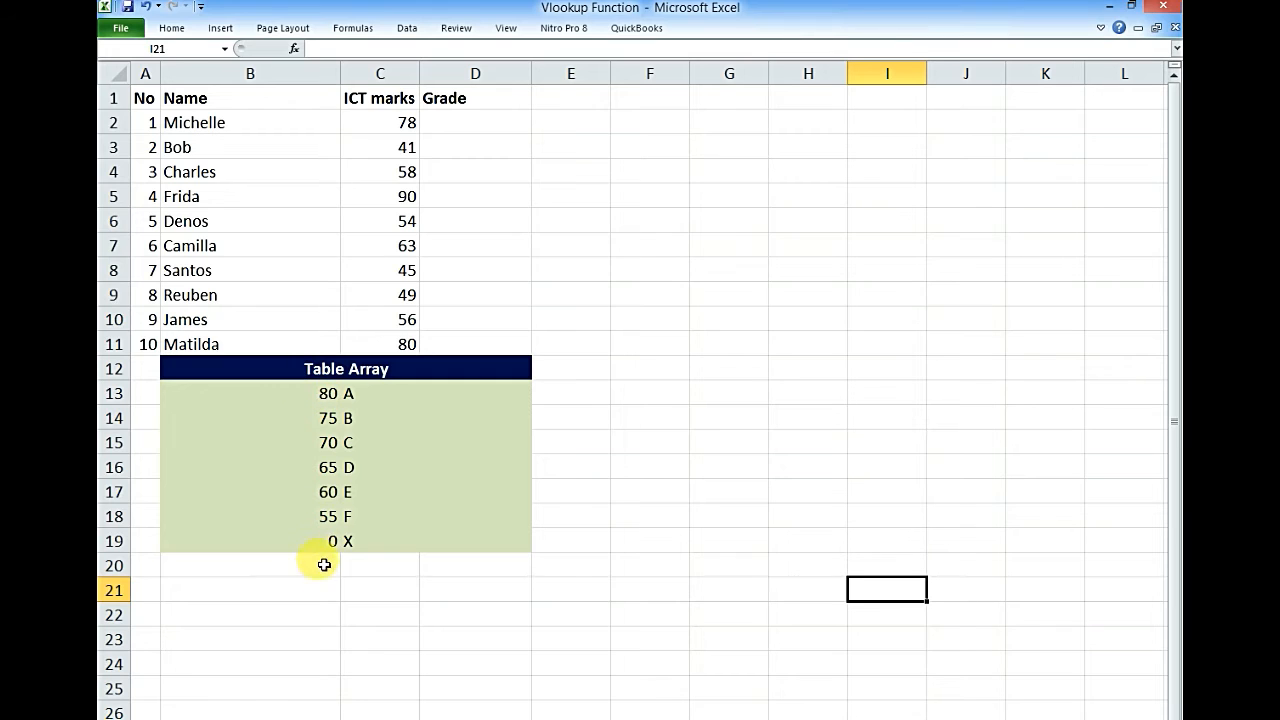
# - Sort the table array B13:C19 from smallest to largest by its lower limits
pyautogui.click(317, 396)
pyautogui.moveTo(317, 398); pyautogui.dragTo(402, 549)
pyautogui.click(172, 29)
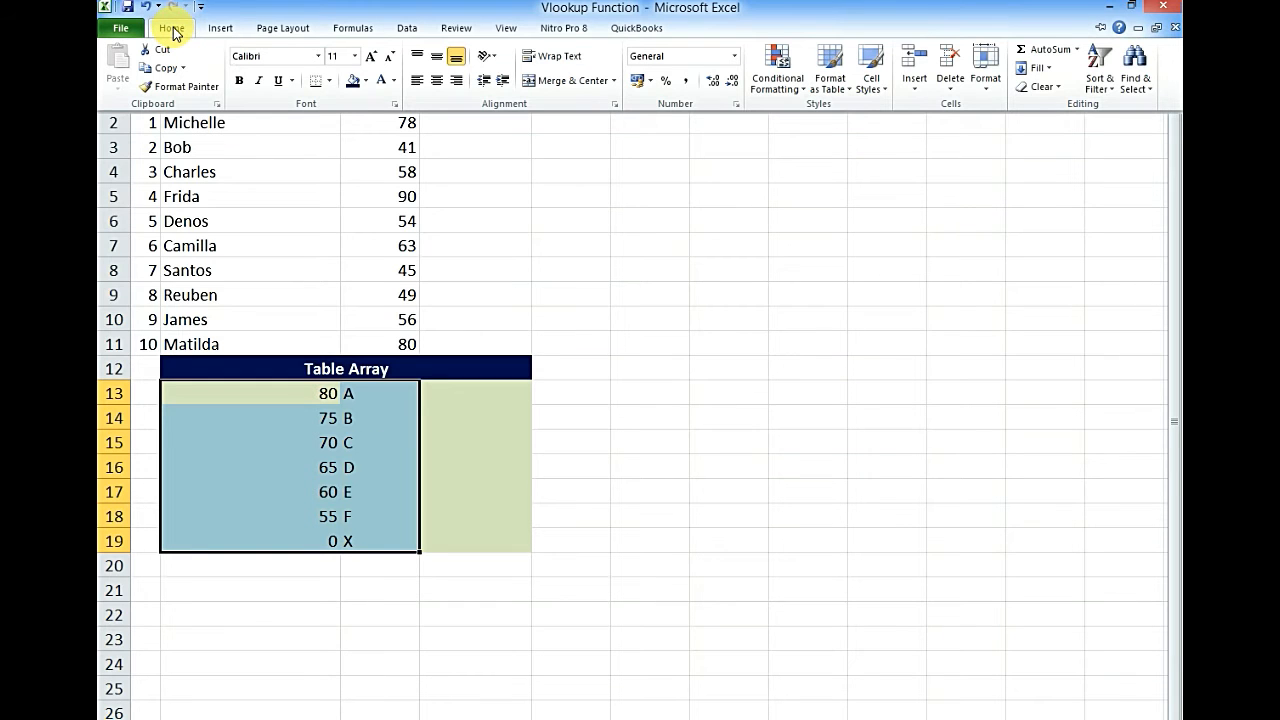
pyautogui.click(1112, 88)
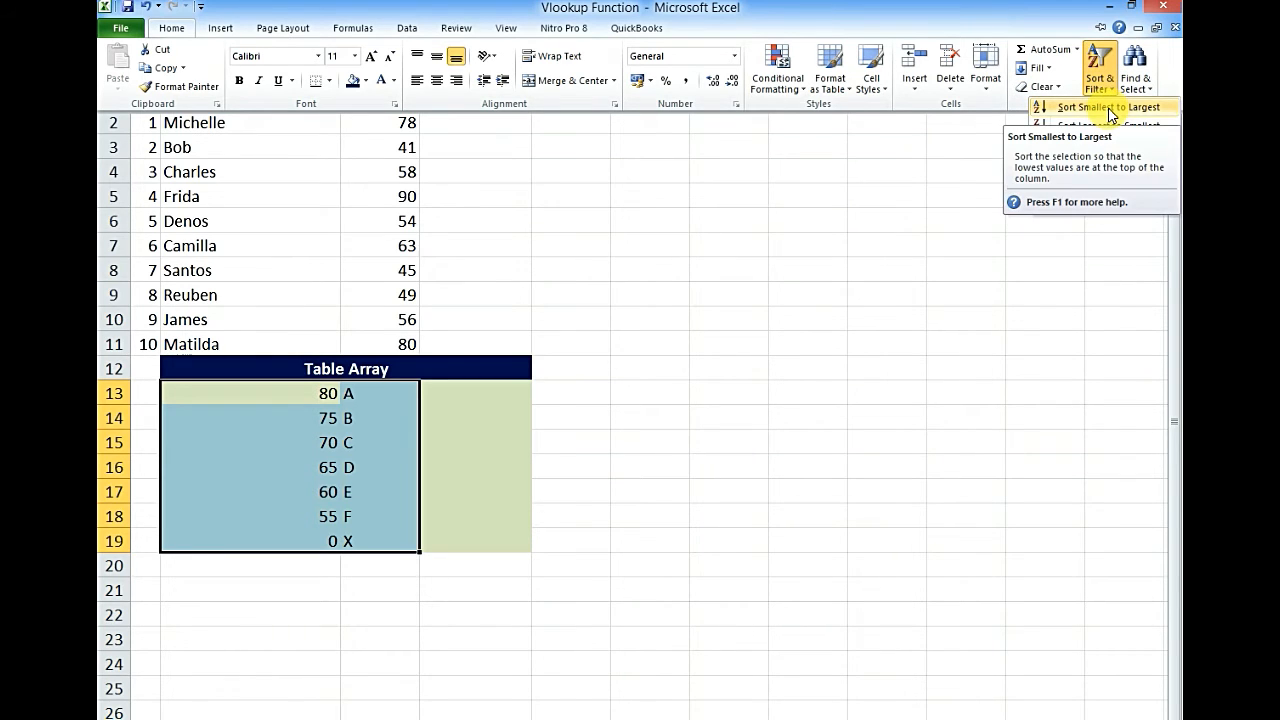
pyautogui.click(1112, 108)
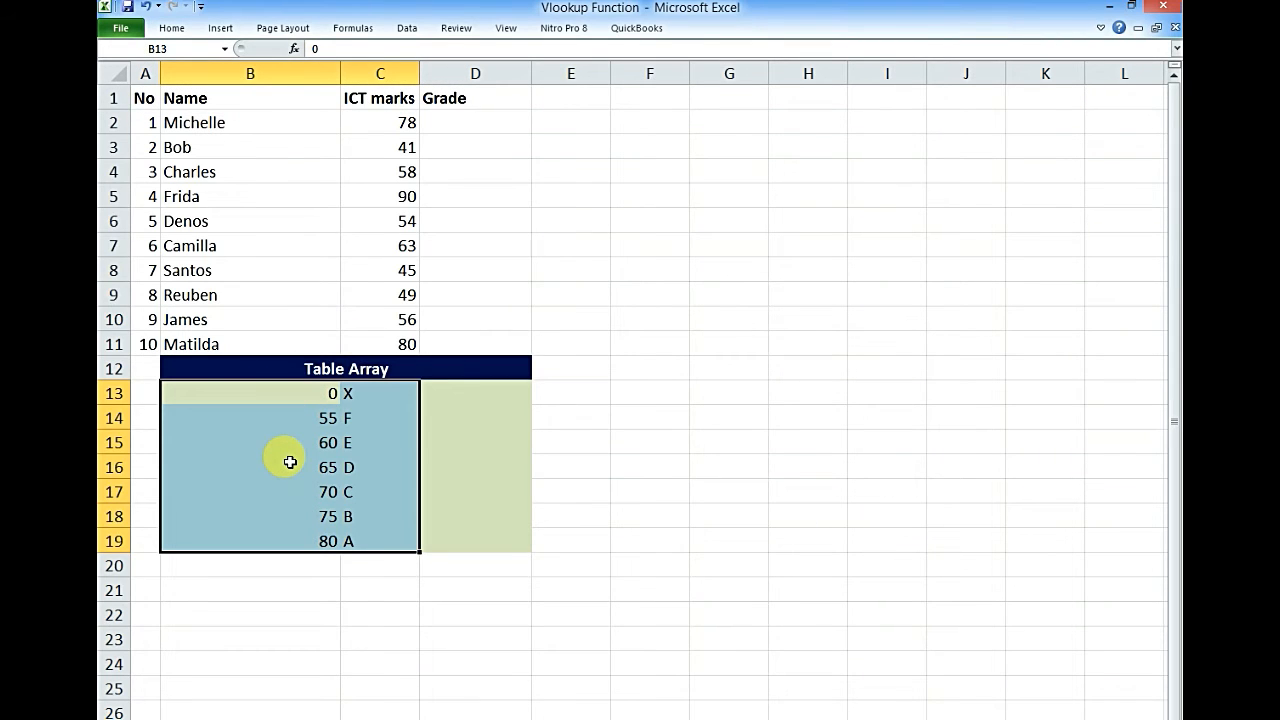
pyautogui.click(400, 445)
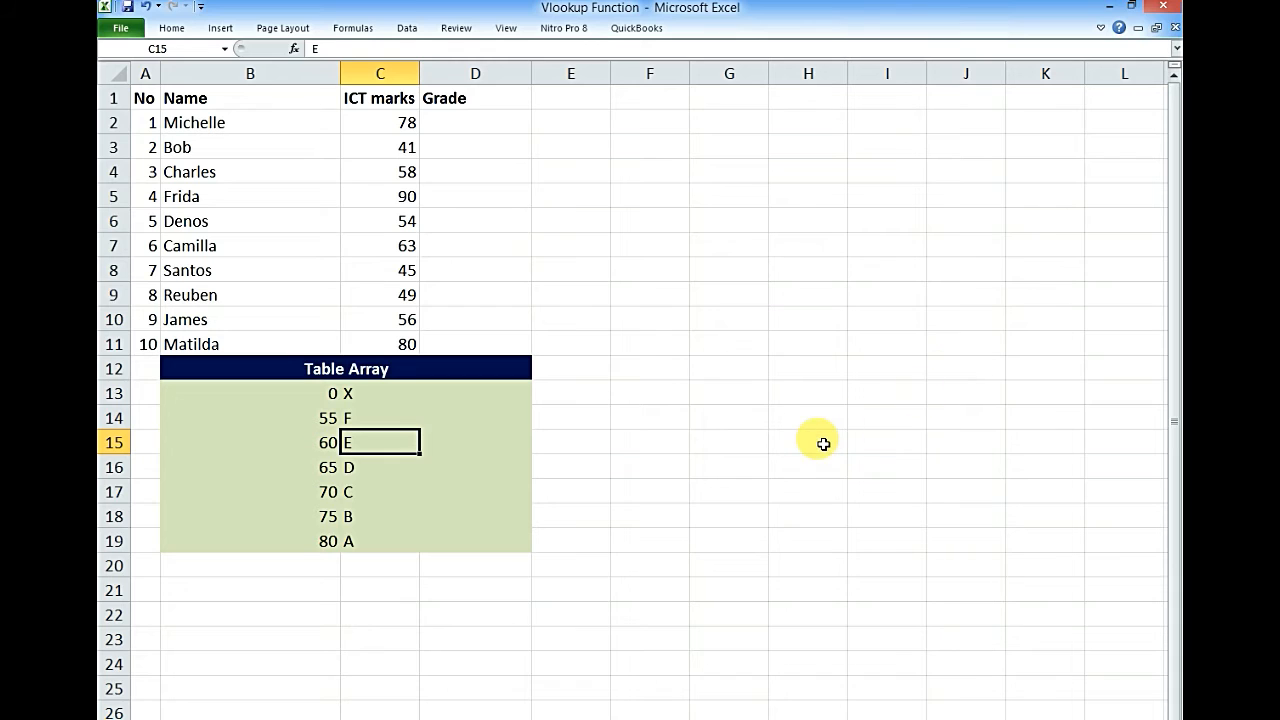
# - Search for VLOOKUP among the available functions and insert it in D2, the first student's Grade cell
pyautogui.scroll(2, 806, 449)
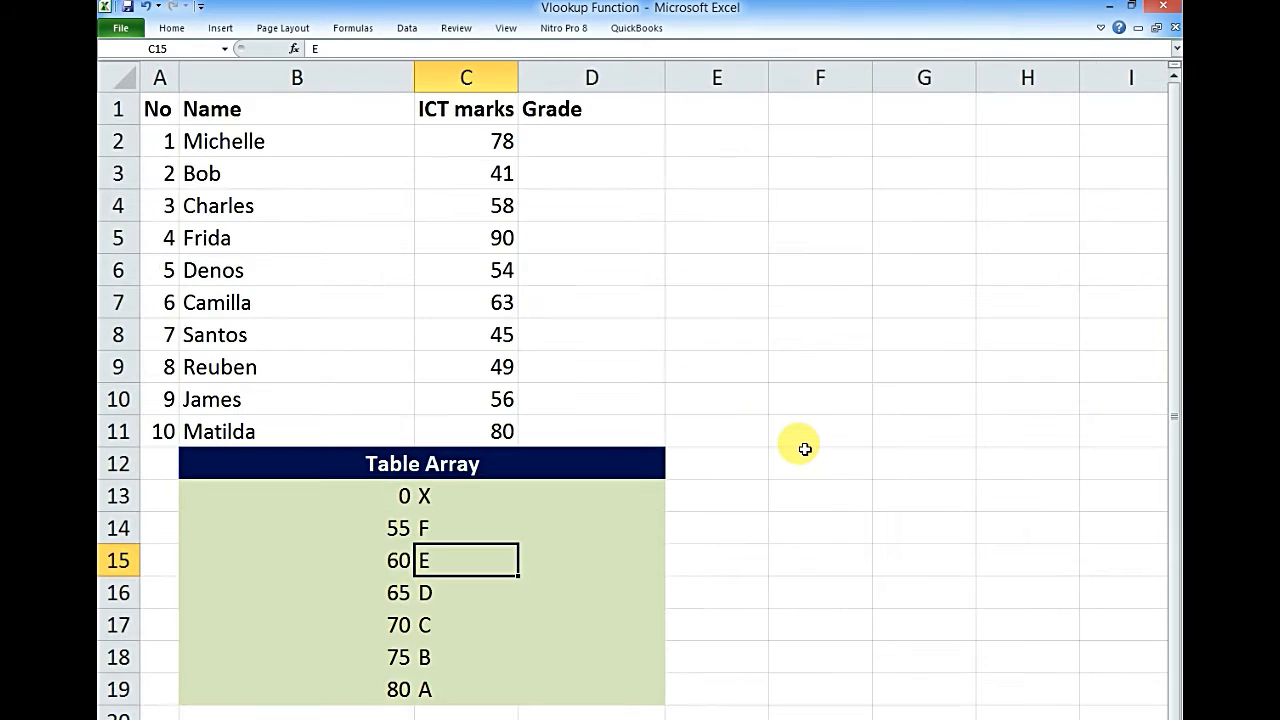
pyautogui.click(592, 146)
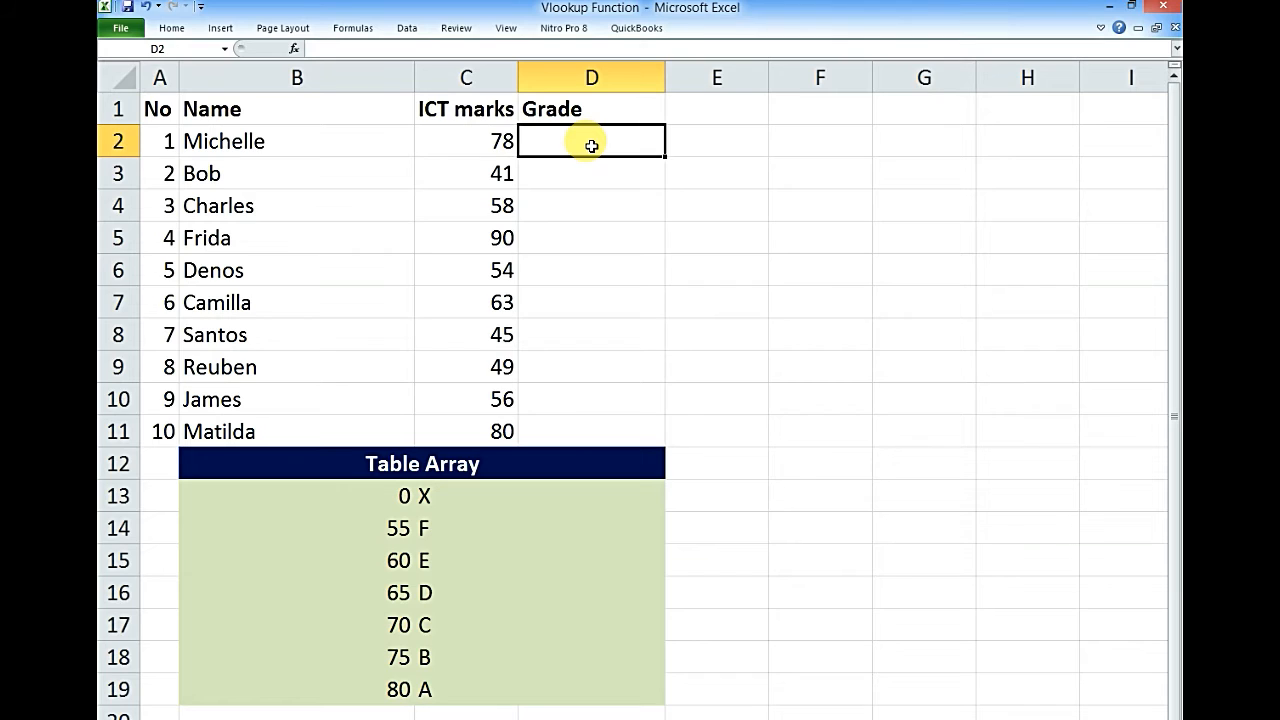
pyautogui.click(294, 52)
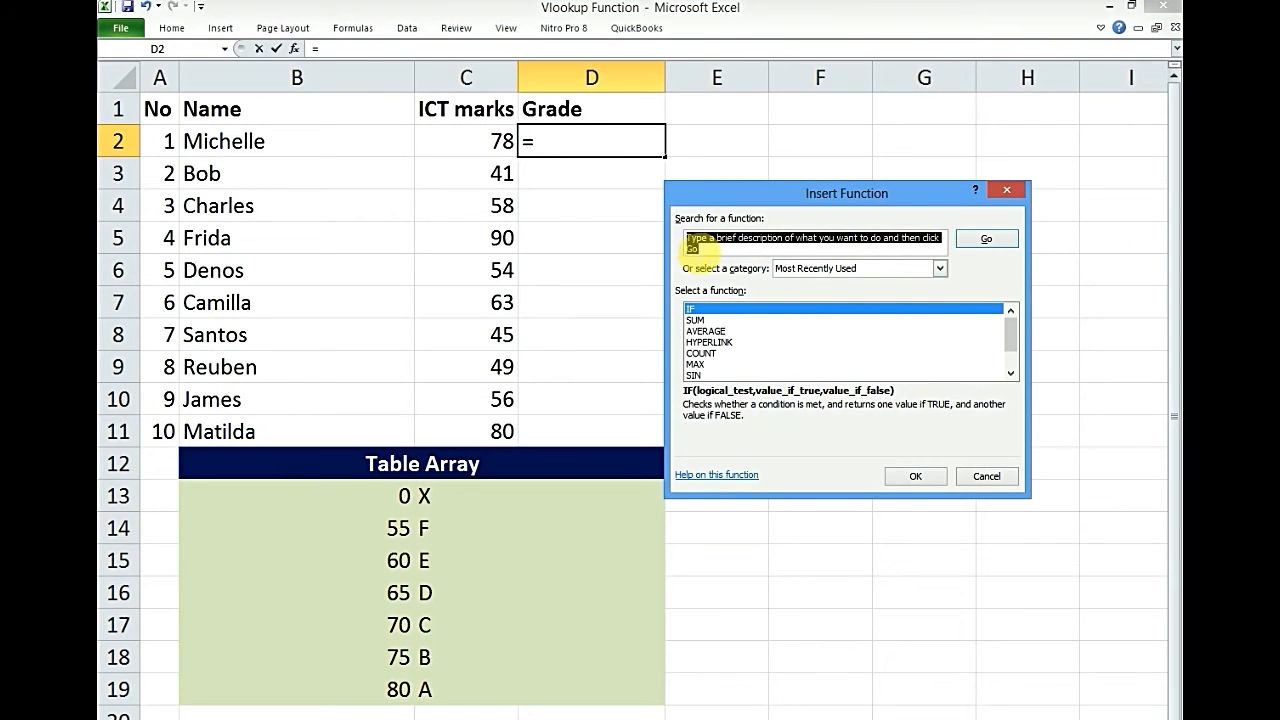
pyautogui.moveTo(1008, 324)
pyautogui.mouseDown()
pyautogui.moveTo(1014, 348)
pyautogui.moveTo(1010, 310)
pyautogui.mouseUp()
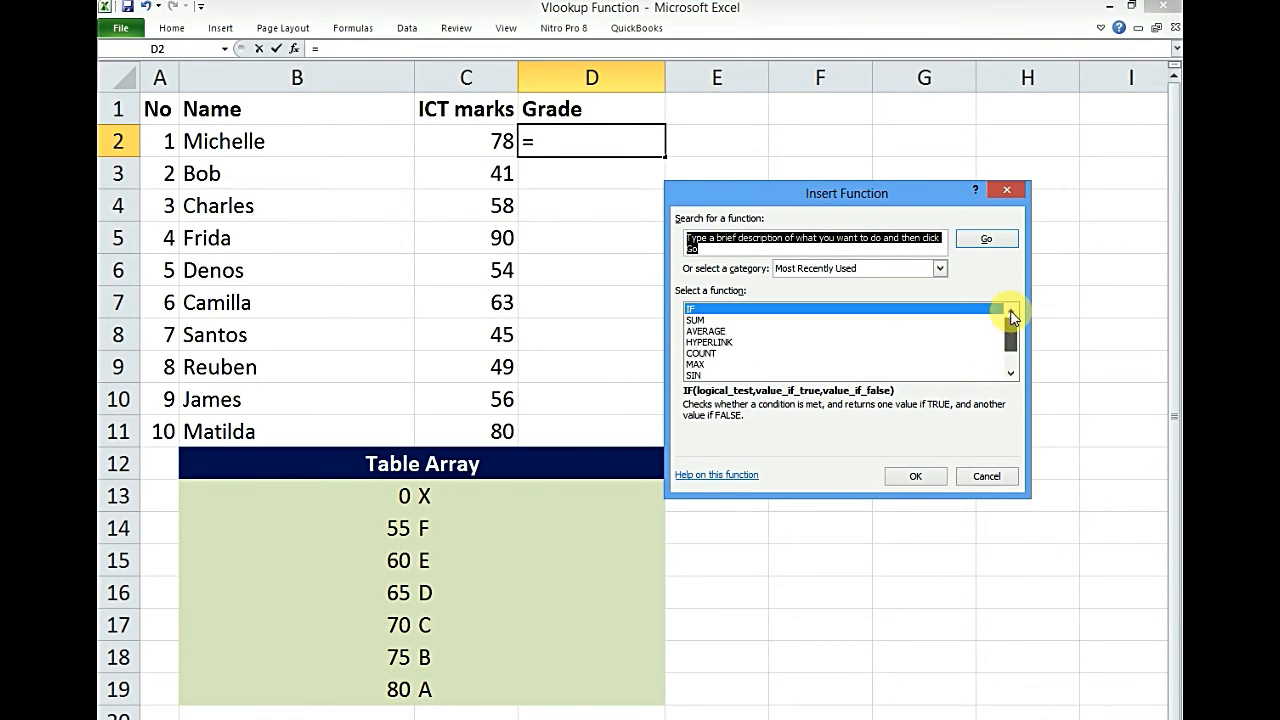
pyautogui.click(941, 267)
pyautogui.click(779, 294)
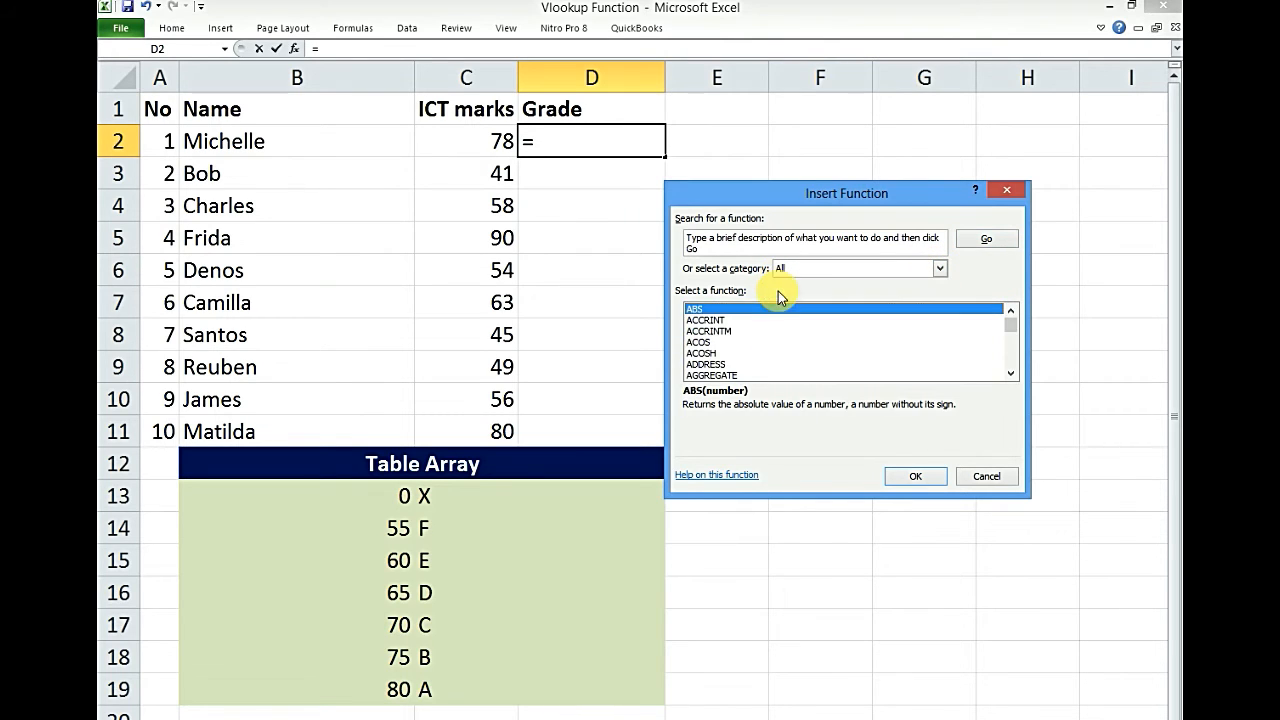
pyautogui.click(688, 238)
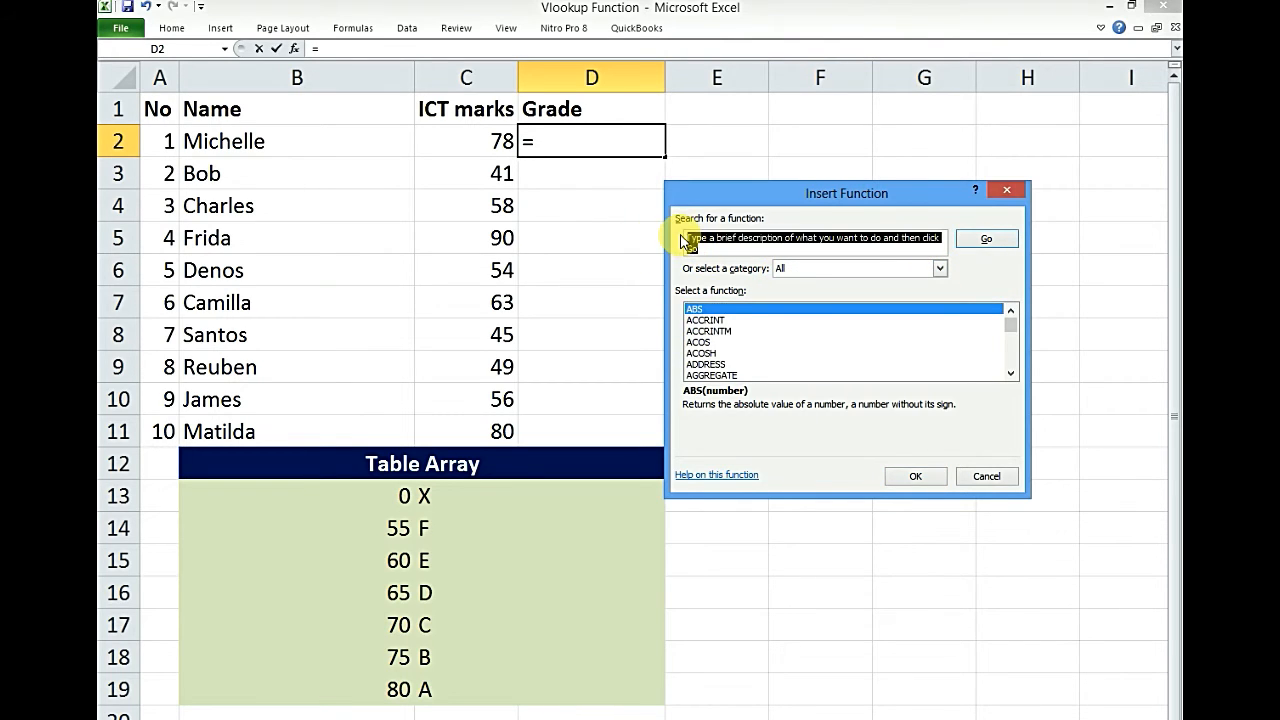
pyautogui.press('BackSpace')
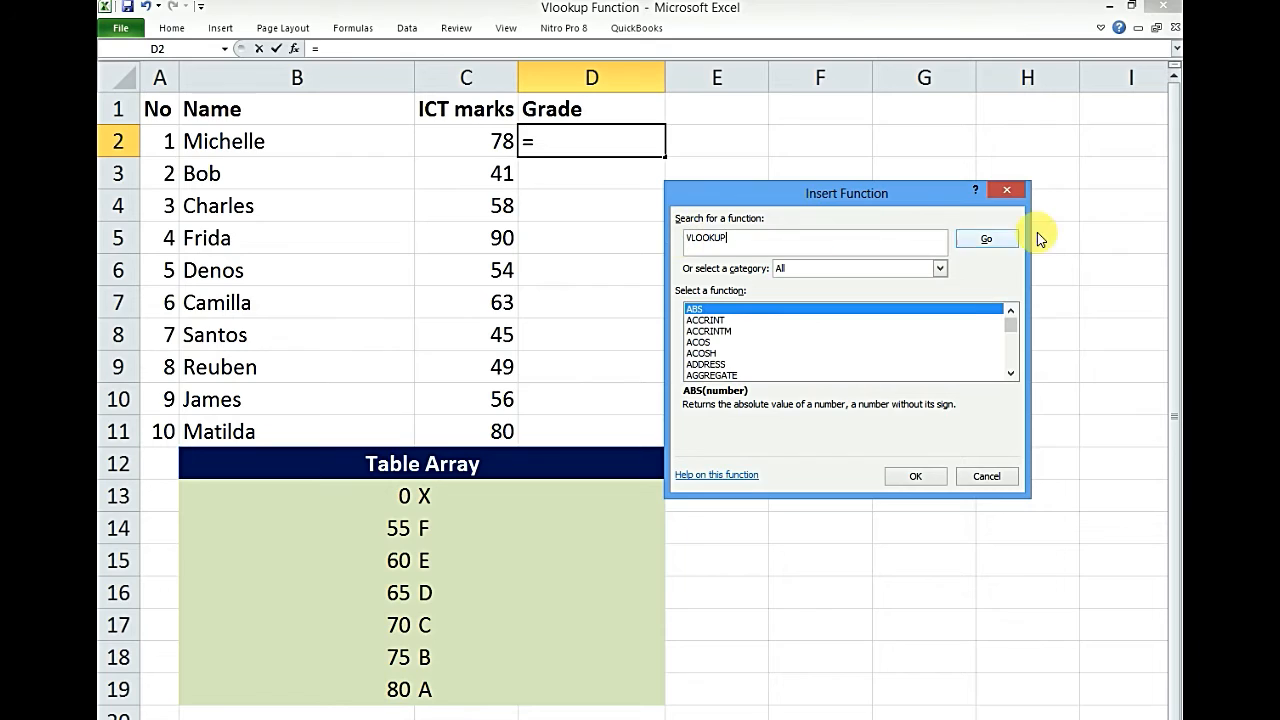
pyautogui.click(994, 246)
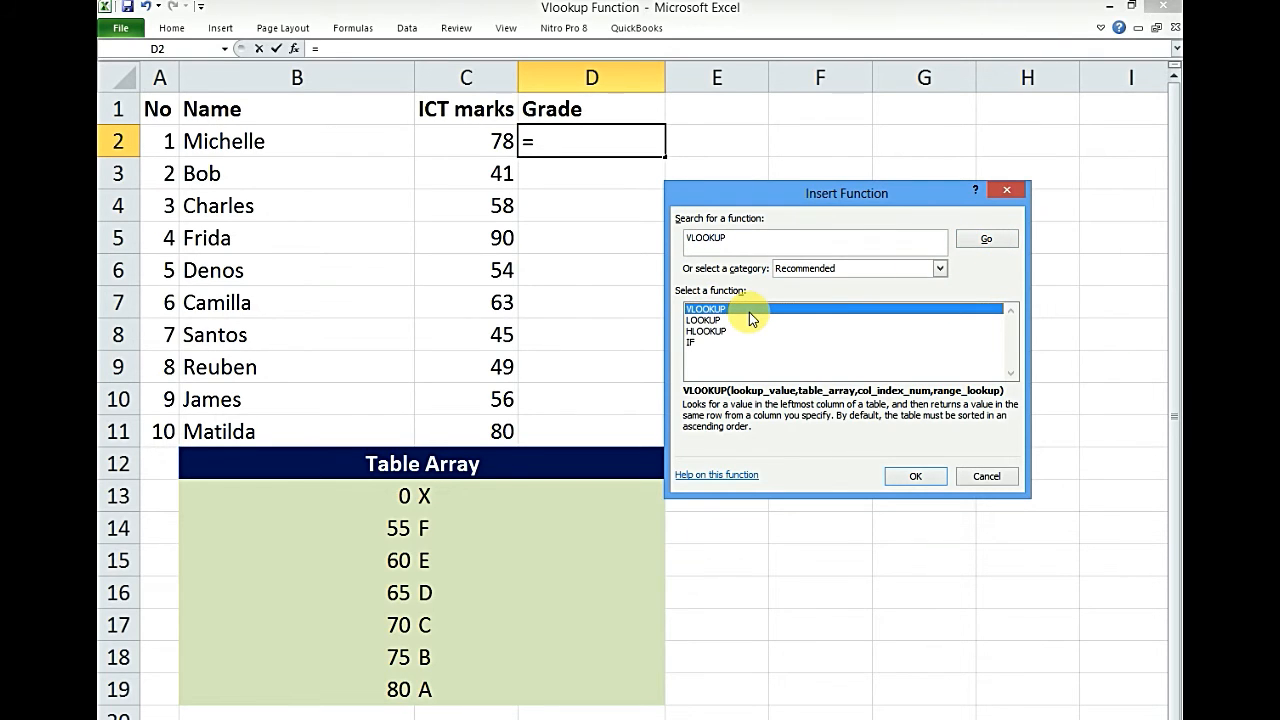
pyautogui.click(910, 474)
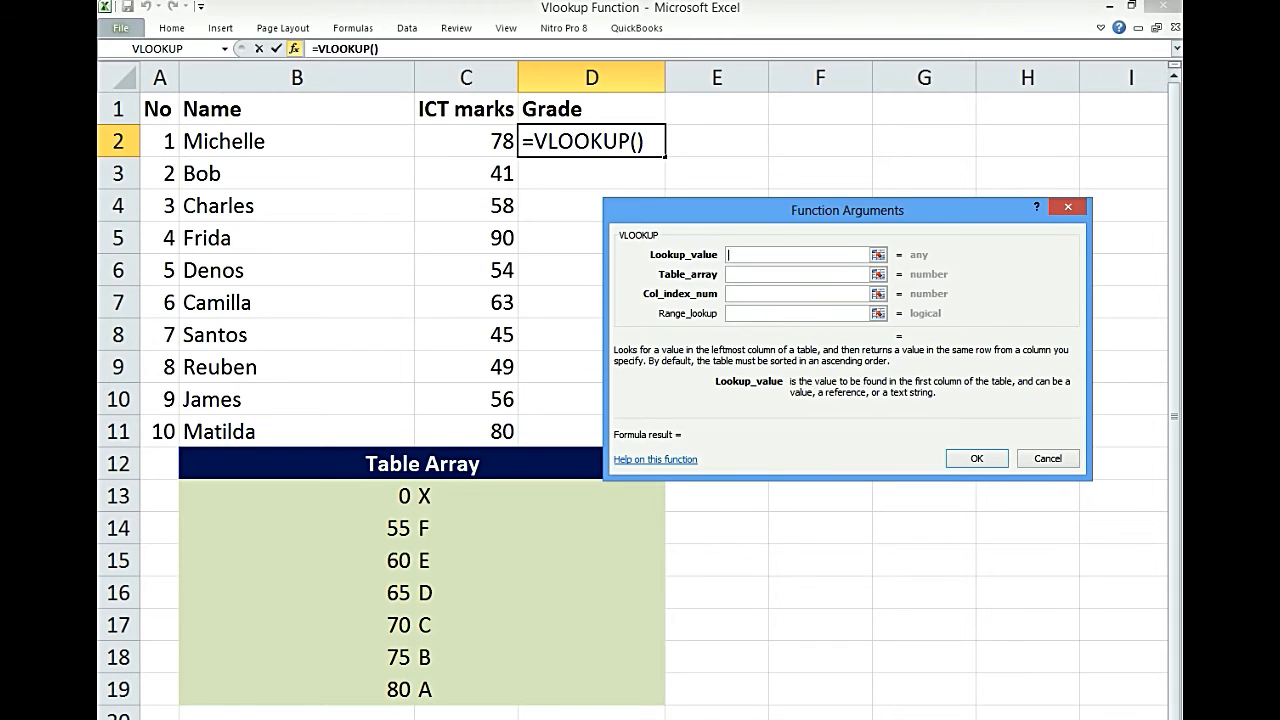
# - Launch Windows Magnifier and enlarge the screen to 200% to examine the VLOOKUP arguments, then restore 100% and minimise it
pyautogui.press('super')
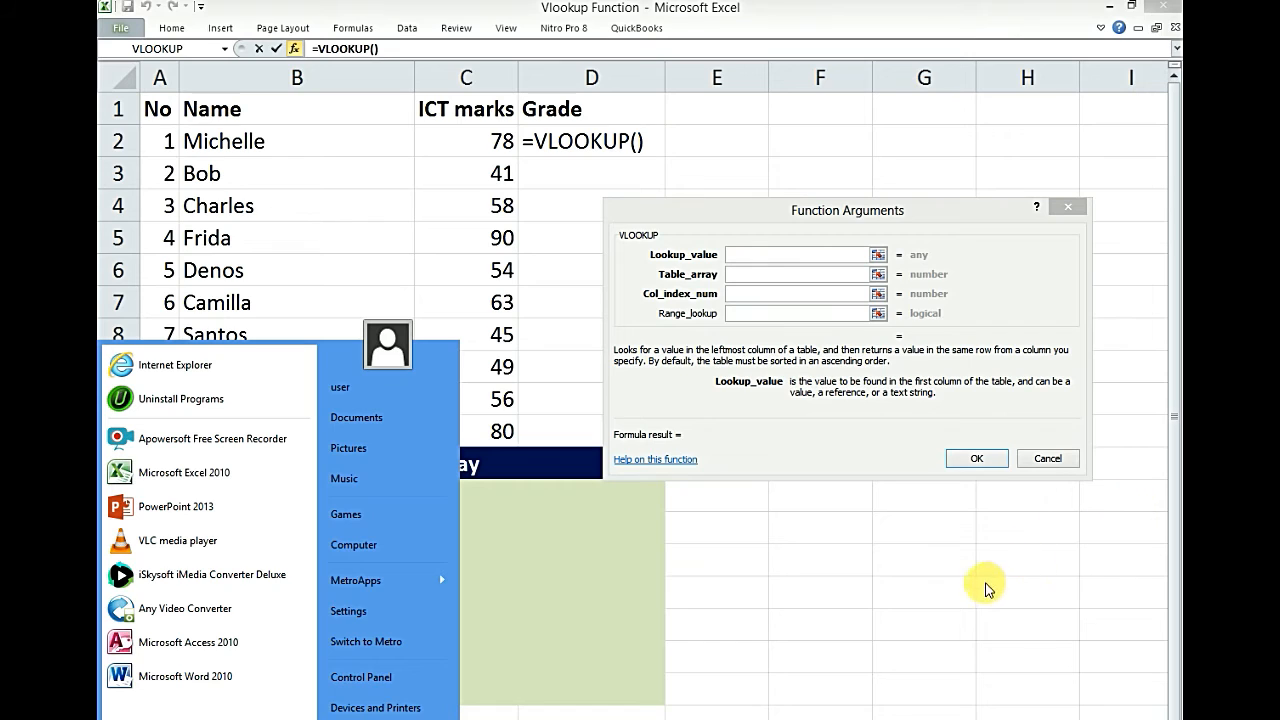
pyautogui.write('ma')
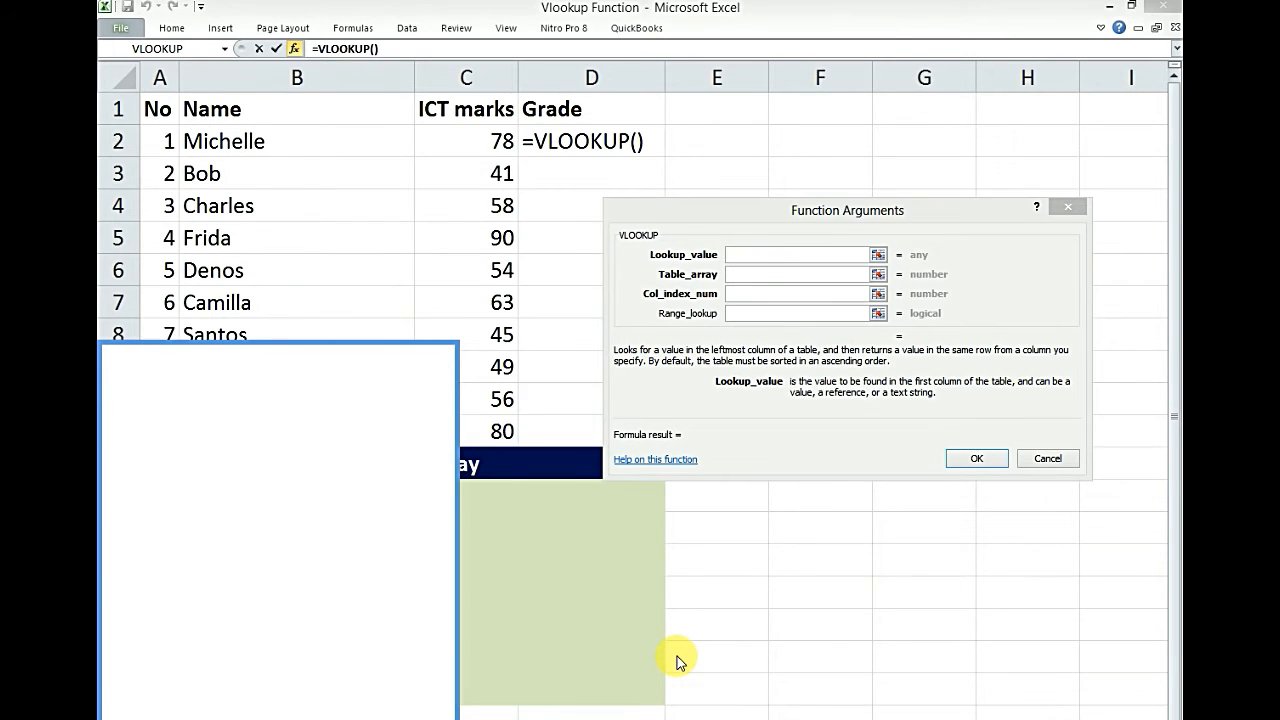
pyautogui.click(158, 372)
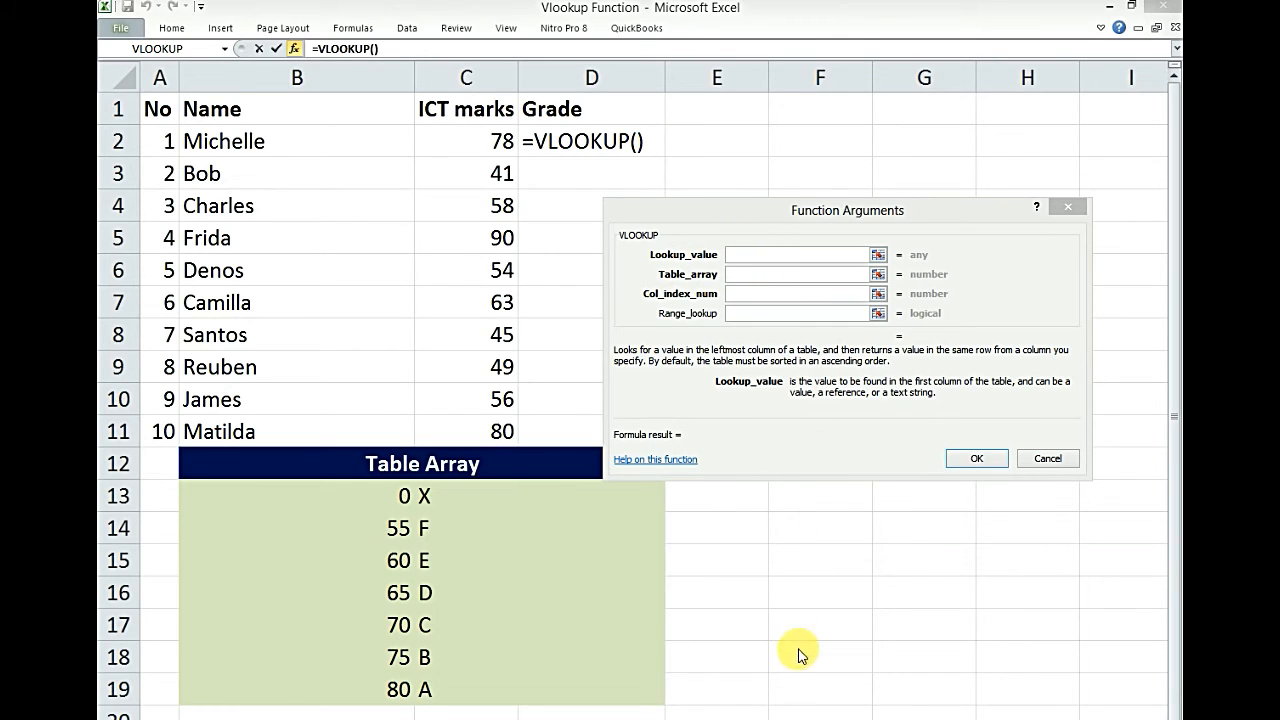
pyautogui.press('super+plus')
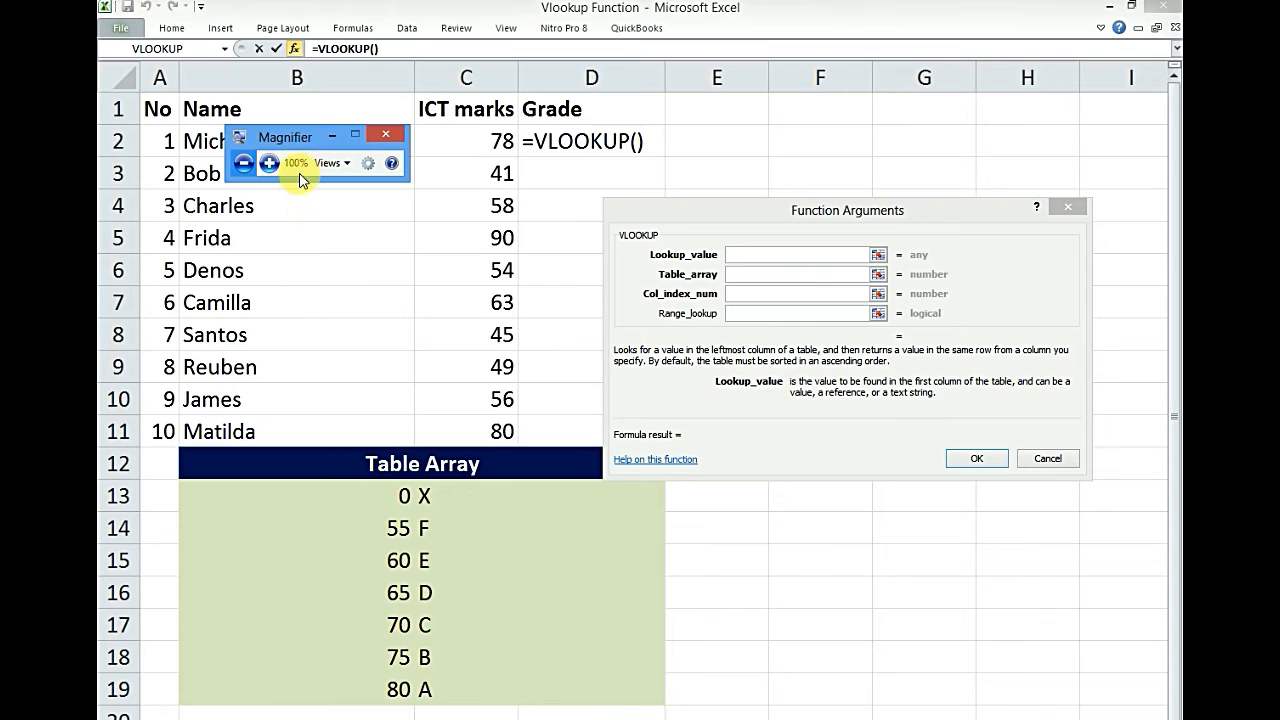
pyautogui.click(273, 160)
pyautogui.press('super+plus')
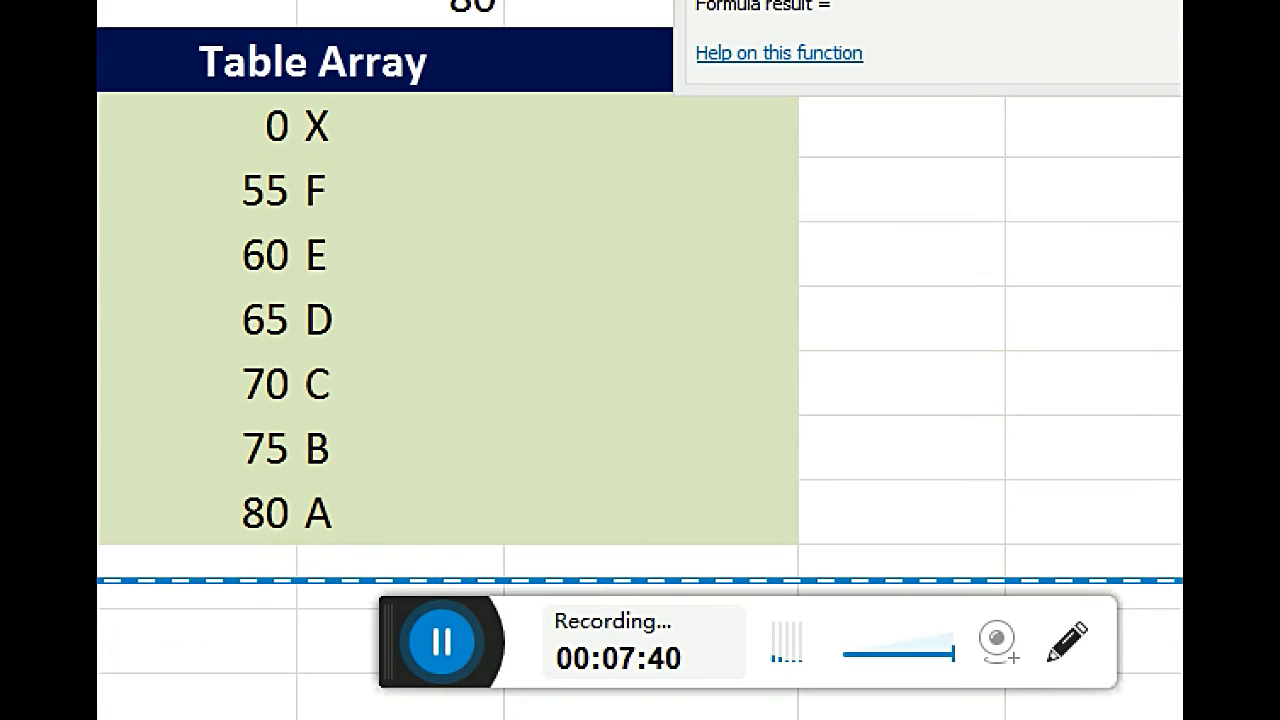
pyautogui.press('super+plus')
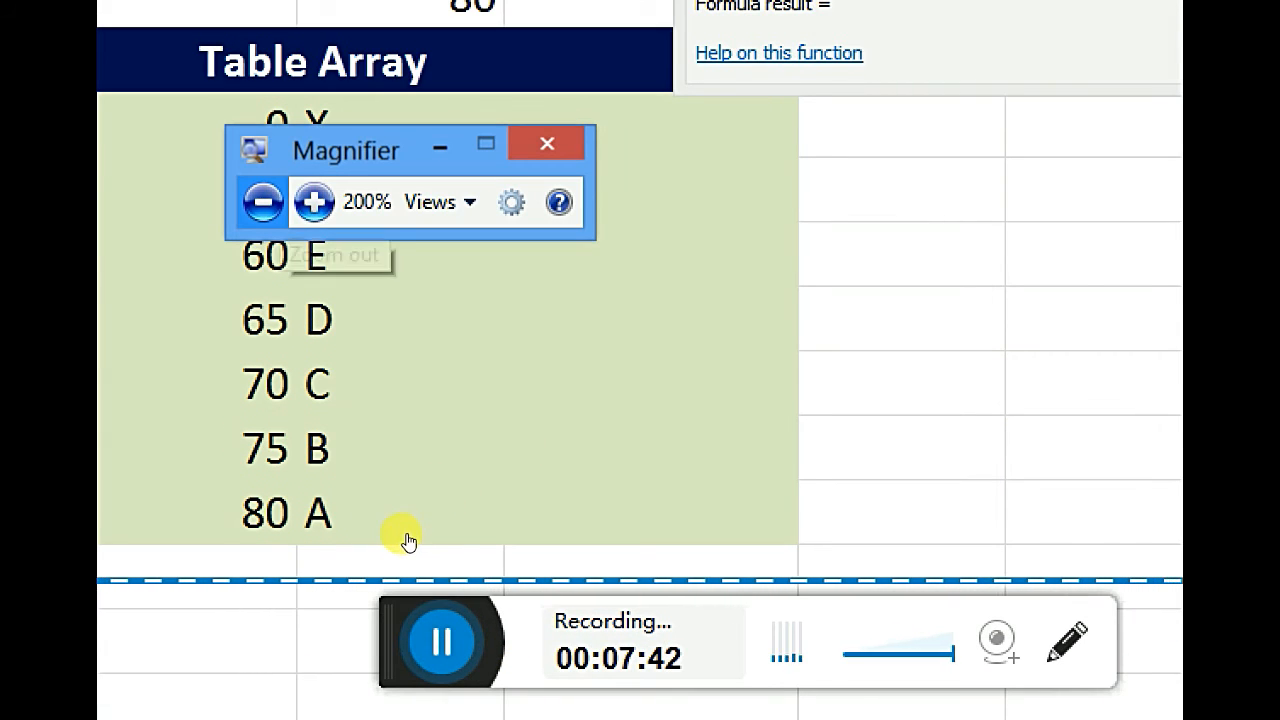
pyautogui.press('super+minus')
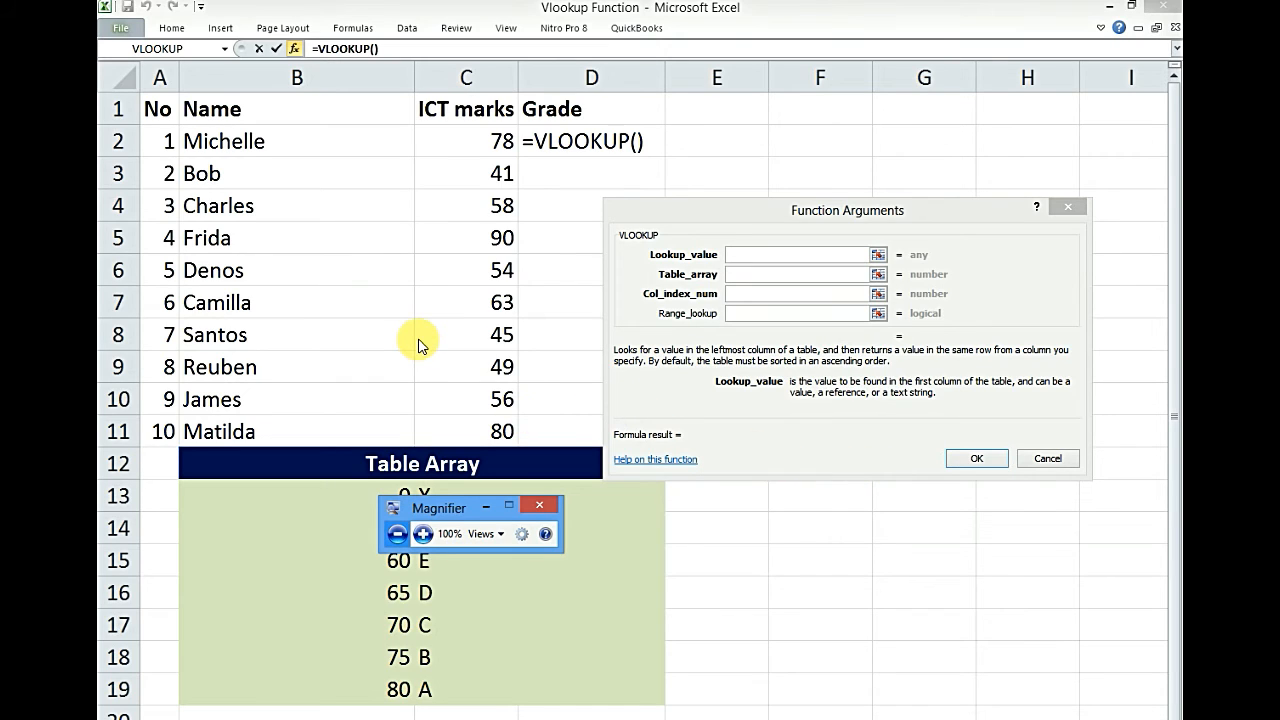
pyautogui.click(490, 510)
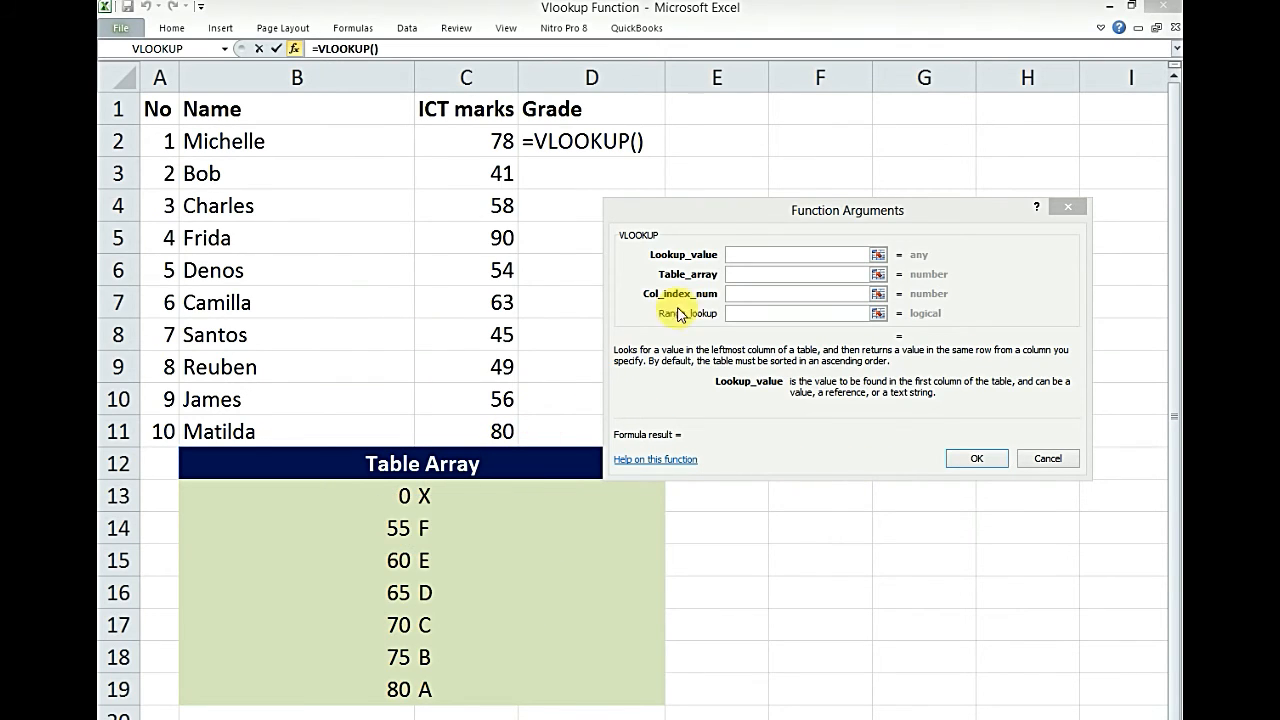
# - Set the VLOOKUP lookup value to C2 and the table array to the absolute range $B$13:$C$19
pyautogui.click(777, 260)
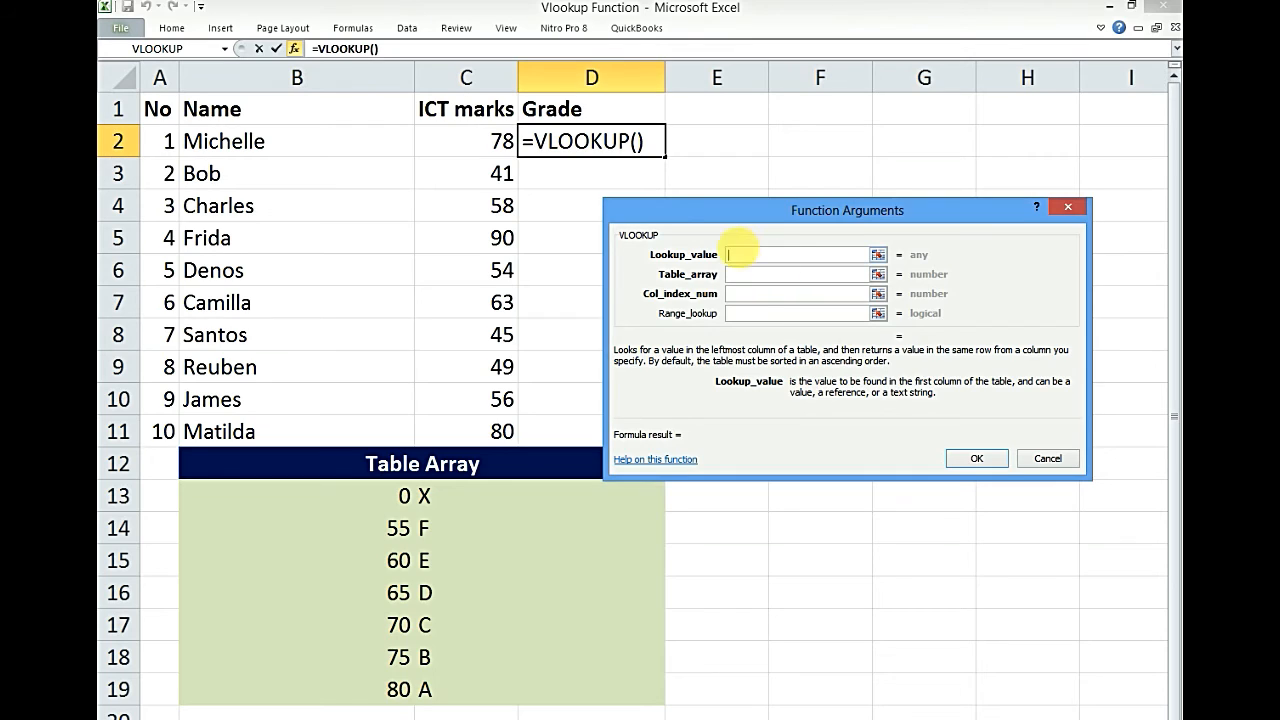
pyautogui.click(468, 147)
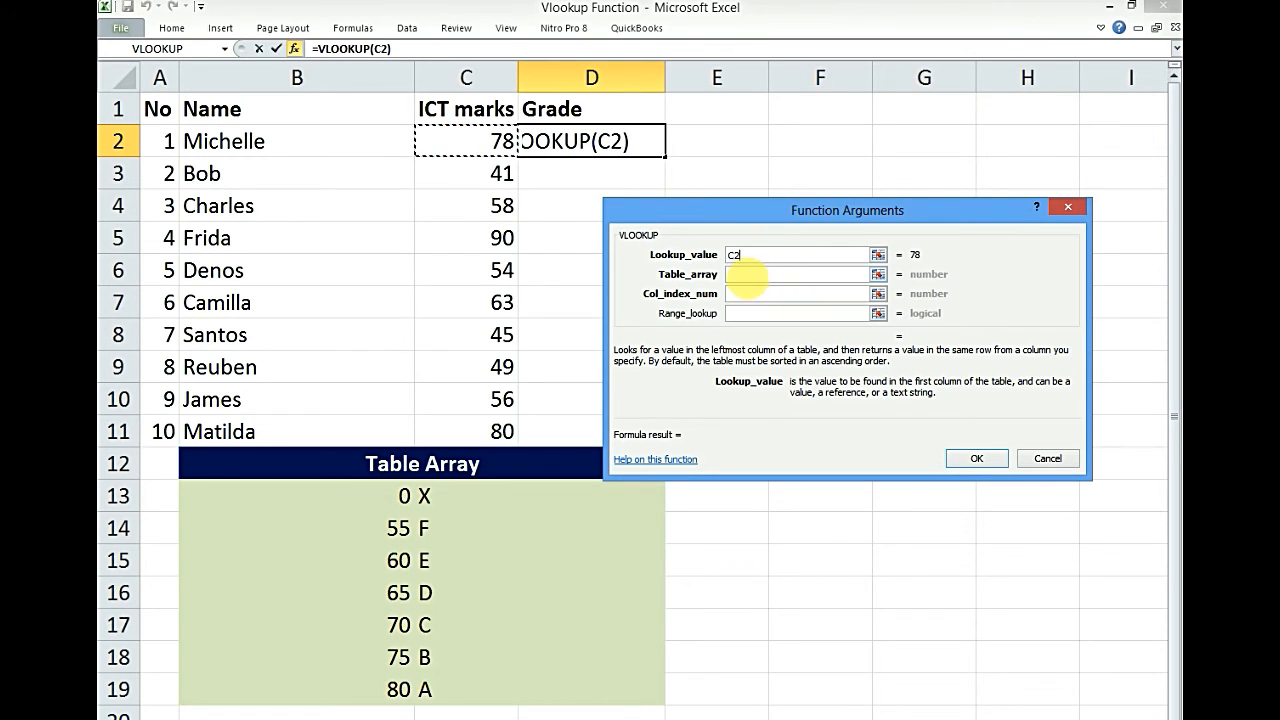
pyautogui.click(745, 276)
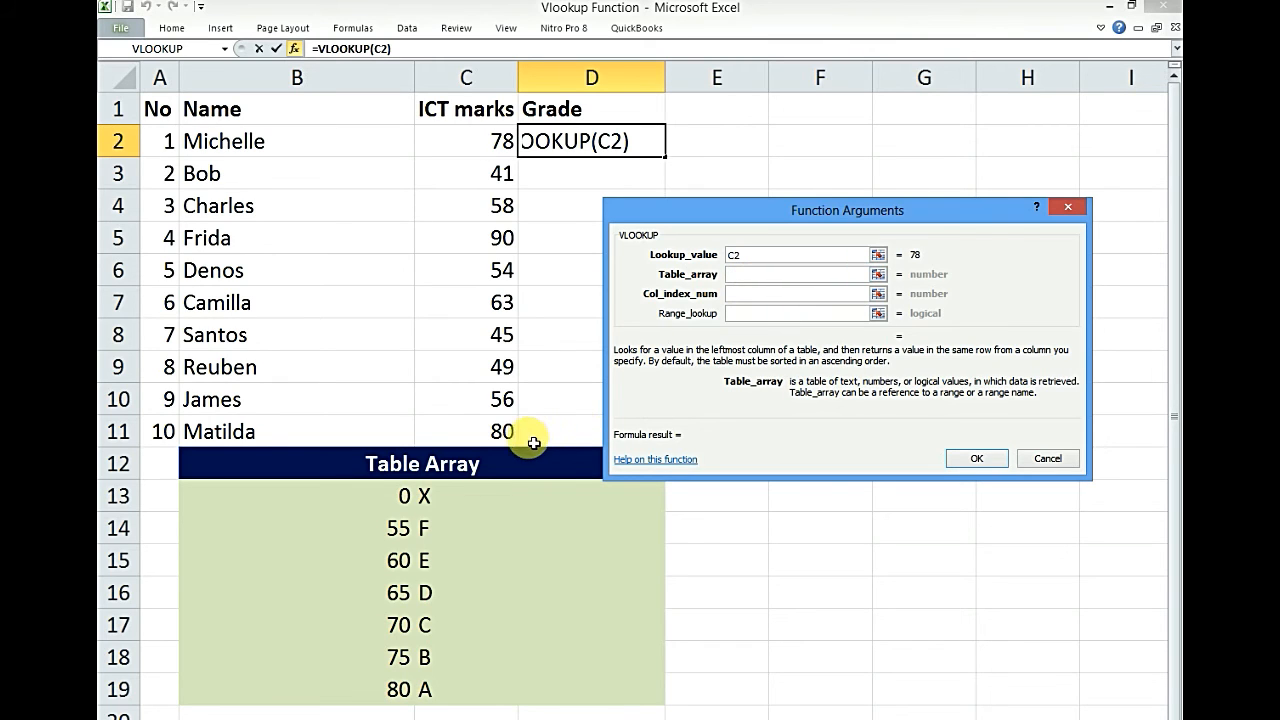
pyautogui.click(386, 502)
pyautogui.moveTo(386, 502); pyautogui.dragTo(457, 696)
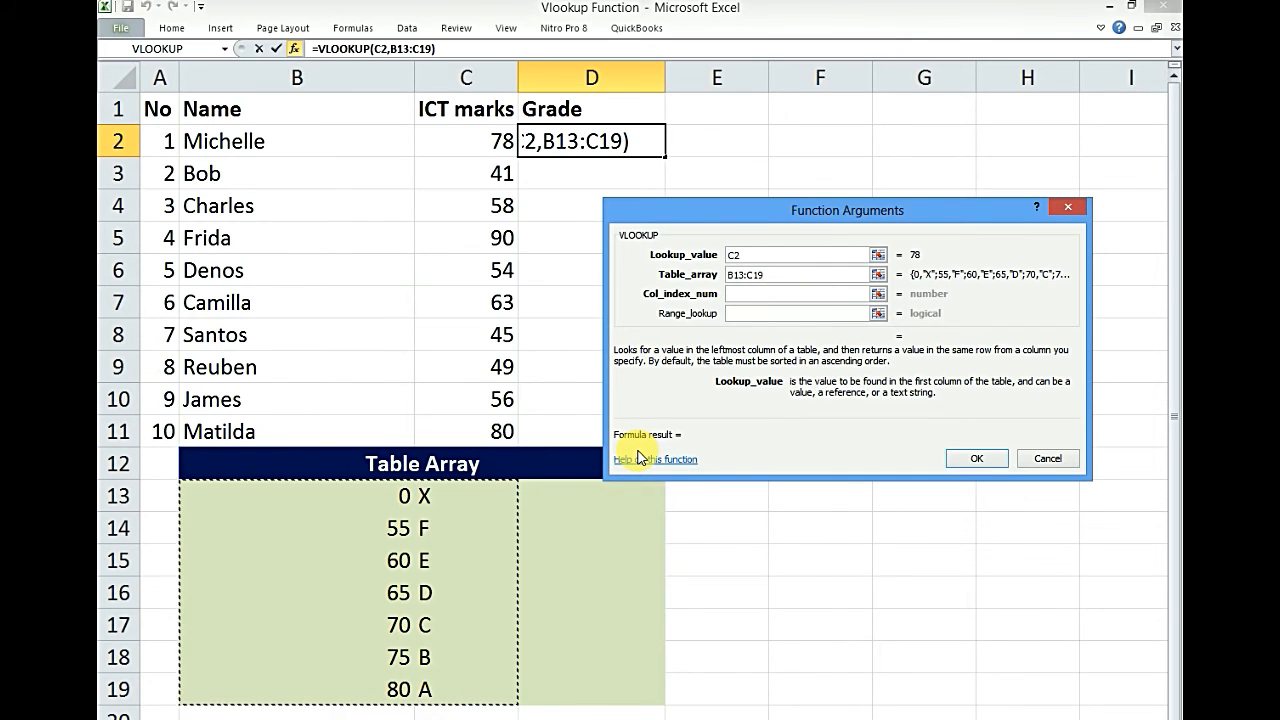
pyautogui.press('F4')
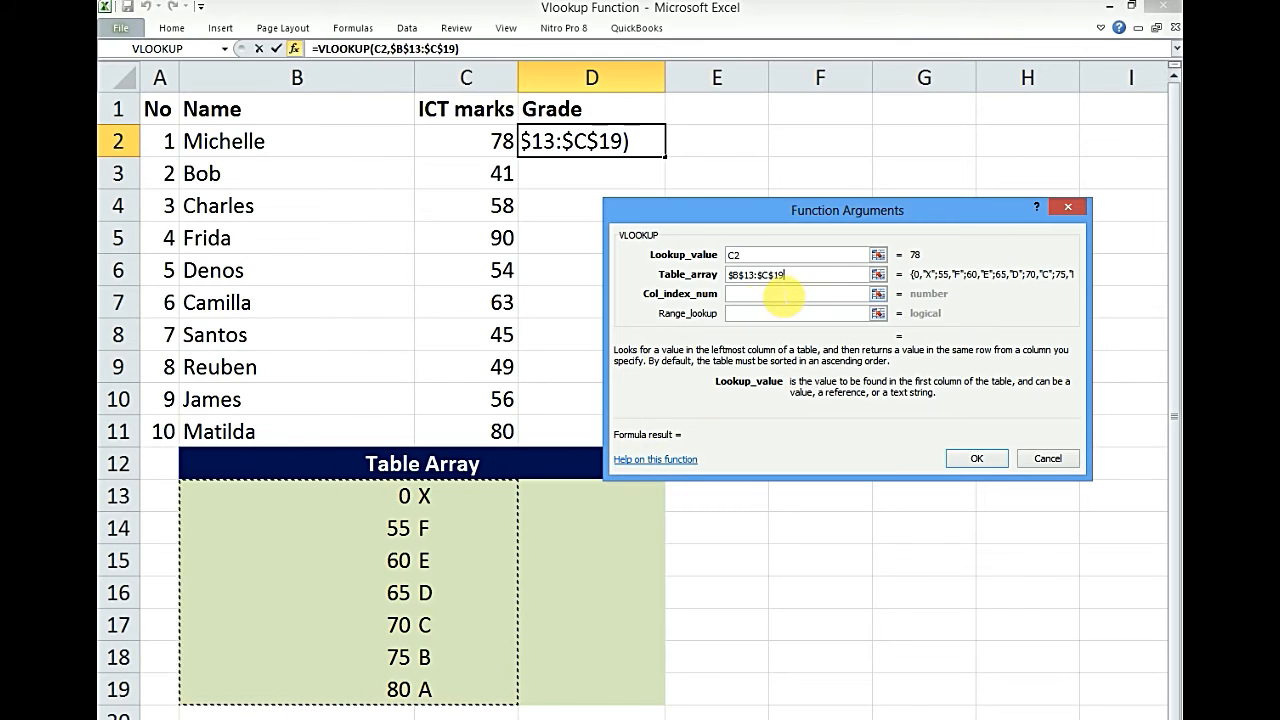
# - Magnify the screen to 200% to examine the filled VLOOKUP arguments, restore 100%, minimise Magnifier and activate the Col_index_num argument
pyautogui.press('super+plus')
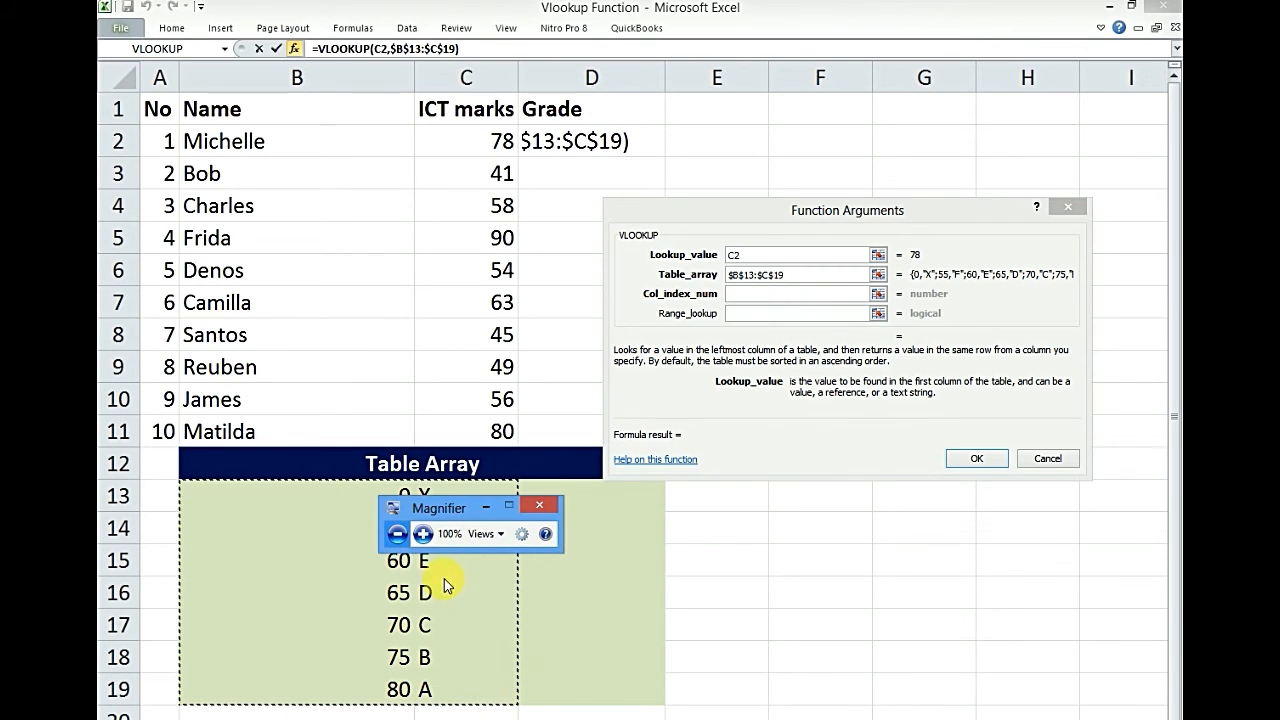
pyautogui.click(436, 528)
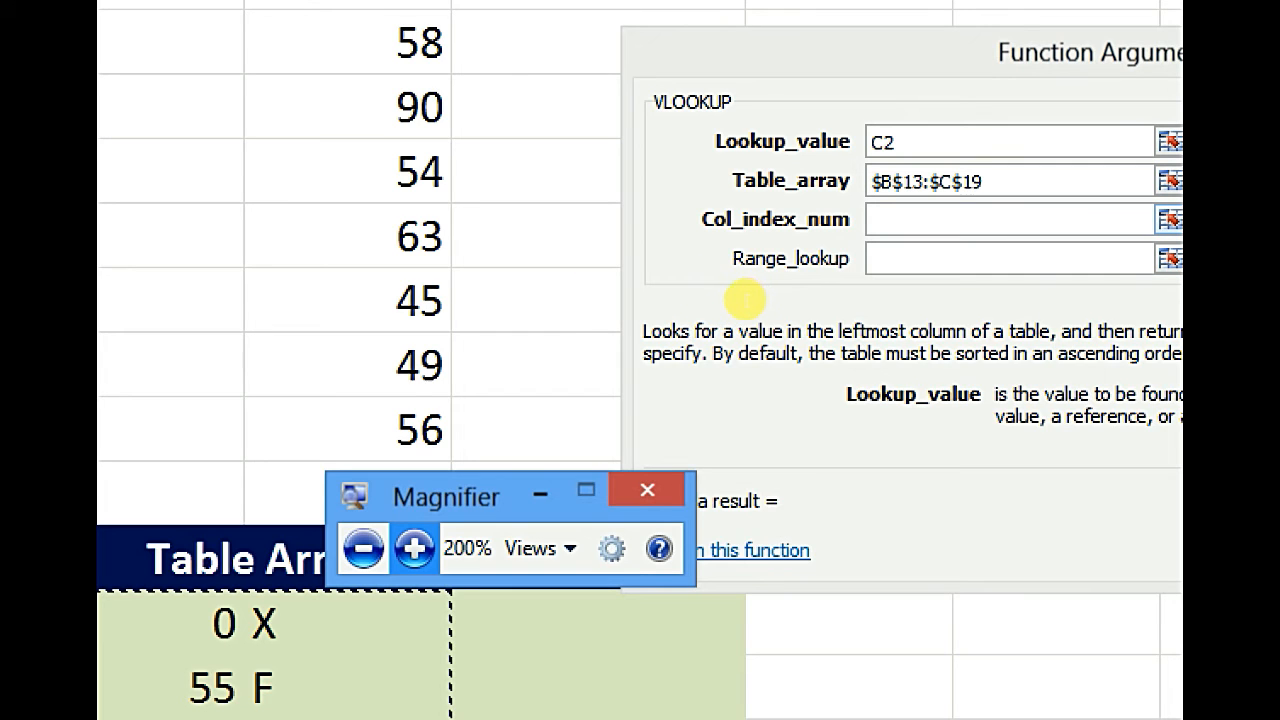
pyautogui.click(363, 548)
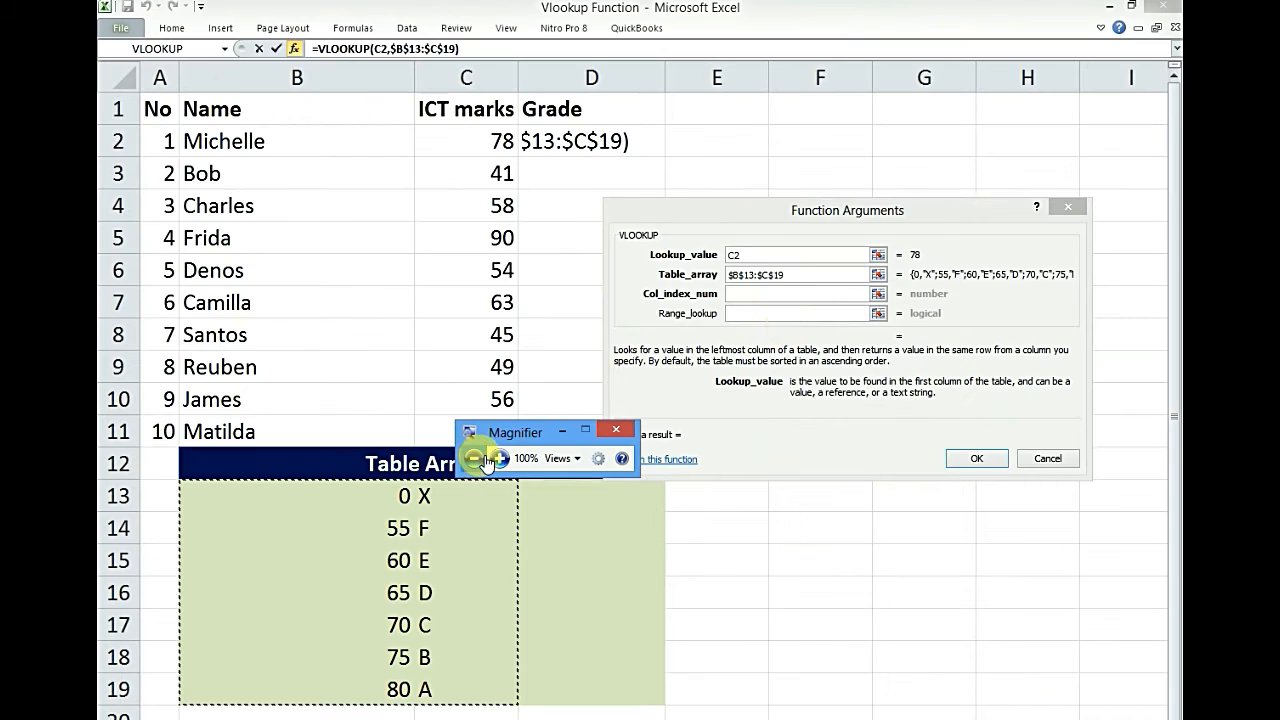
pyautogui.click(752, 294)
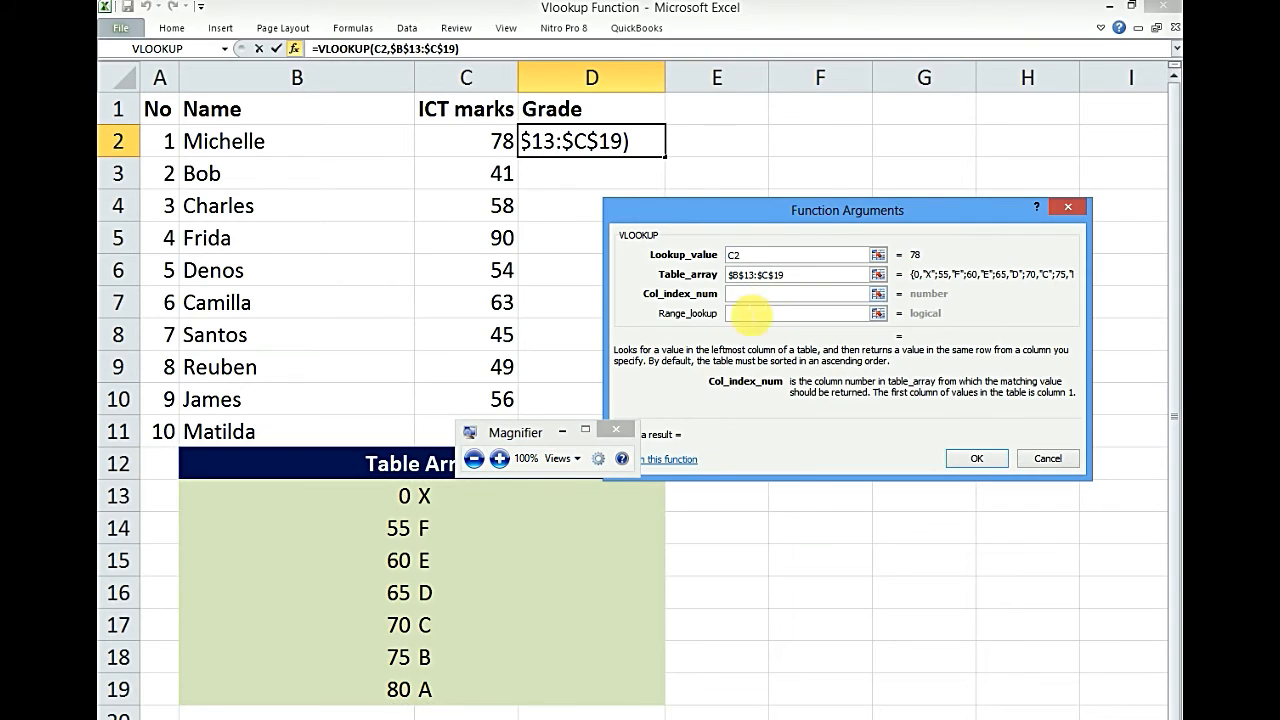
pyautogui.click(562, 431)
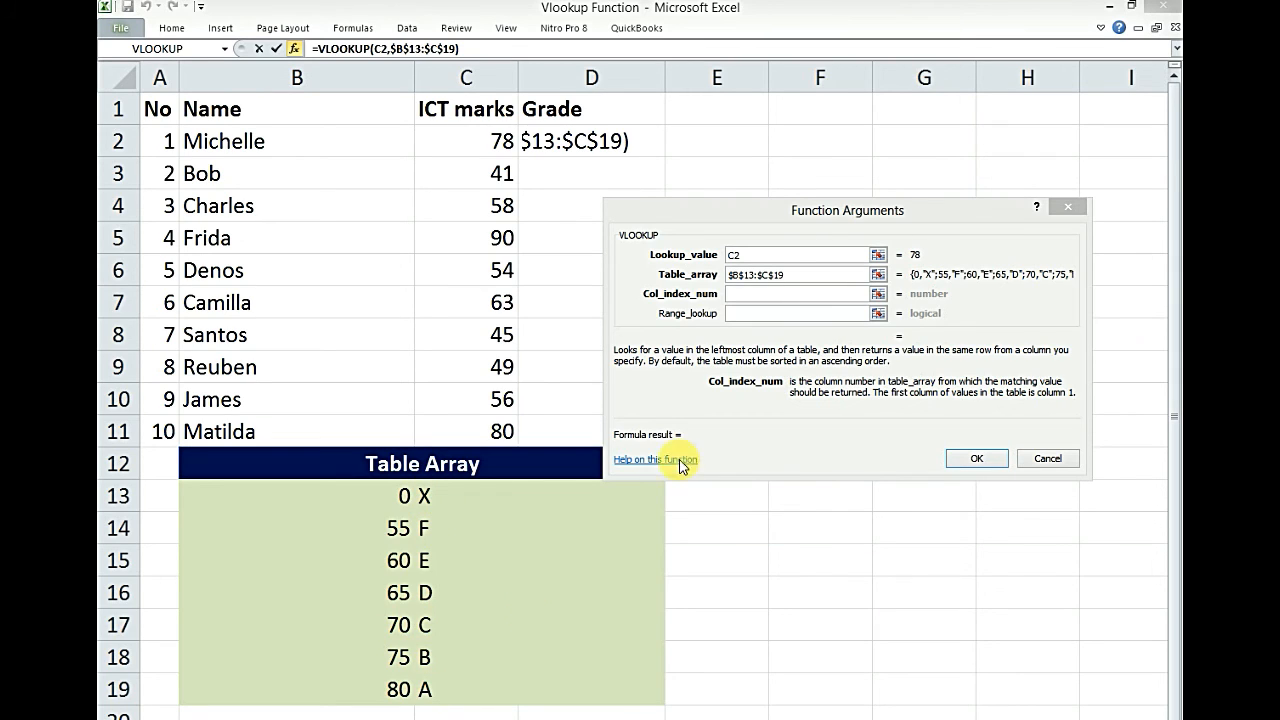
pyautogui.click(757, 294)
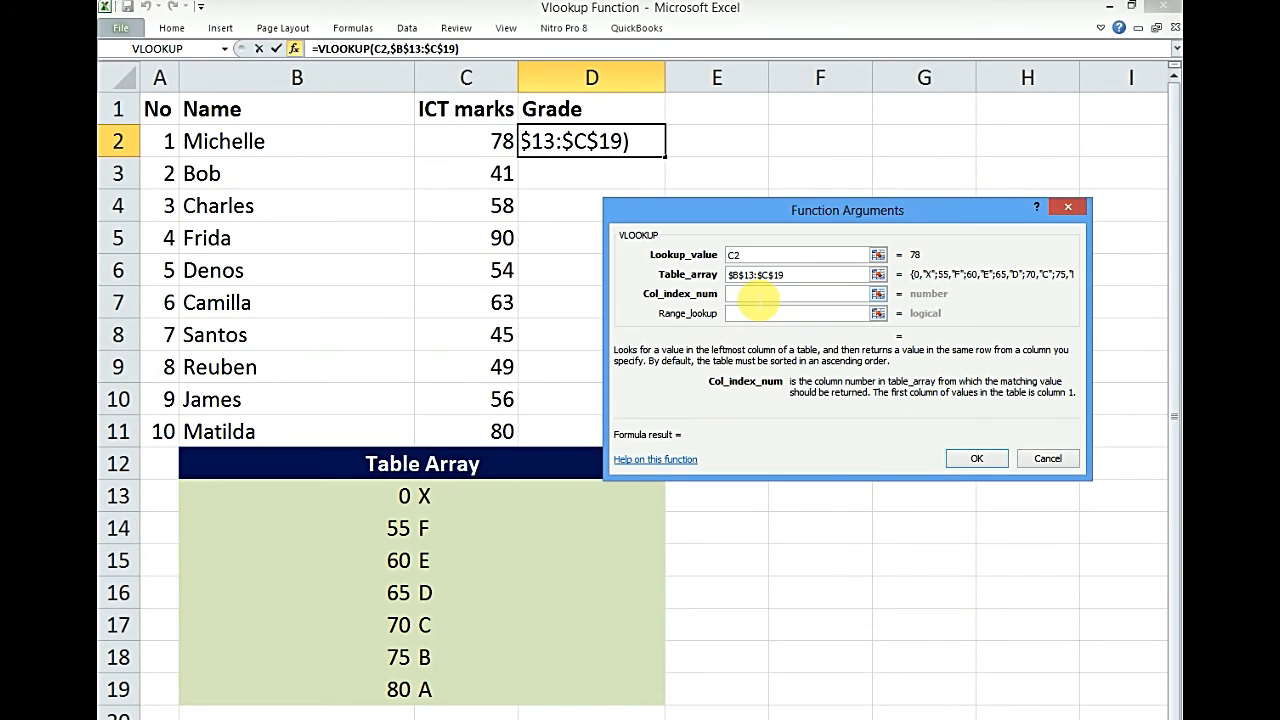
# - Set the VLOOKUP column index number to 2 and complete the formula in D2
pyautogui.write('2')
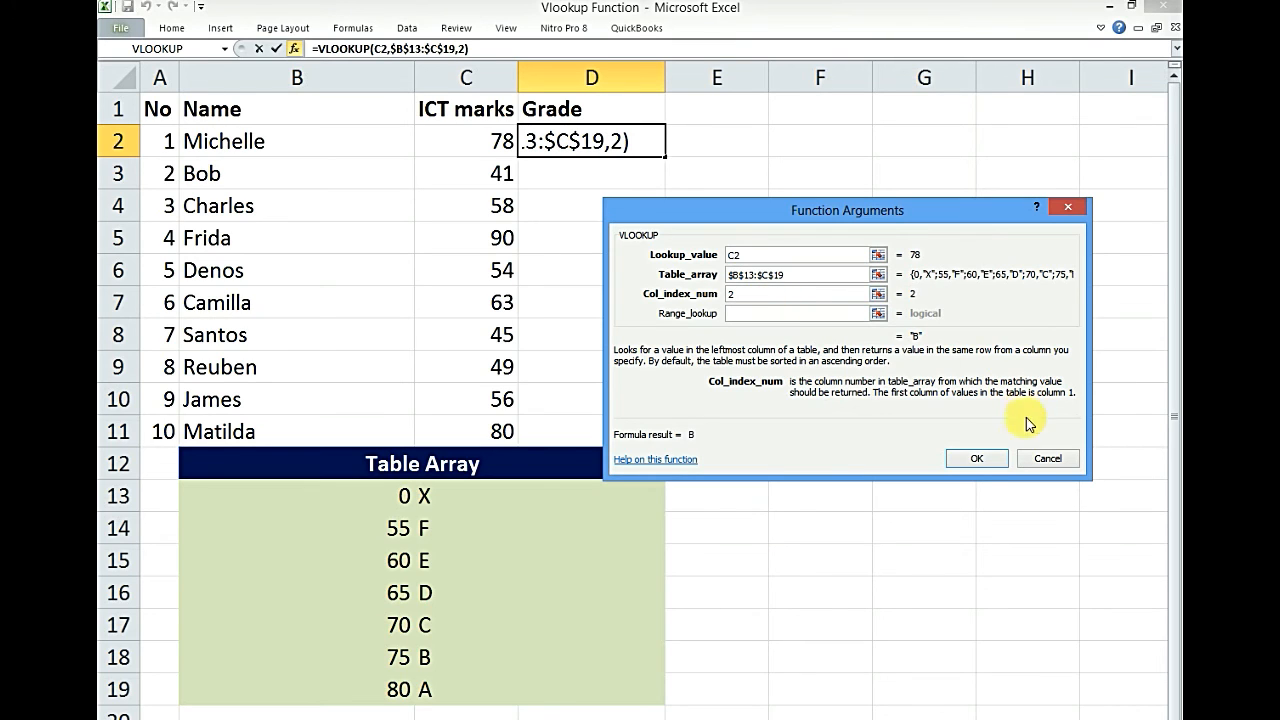
pyautogui.click(976, 462)
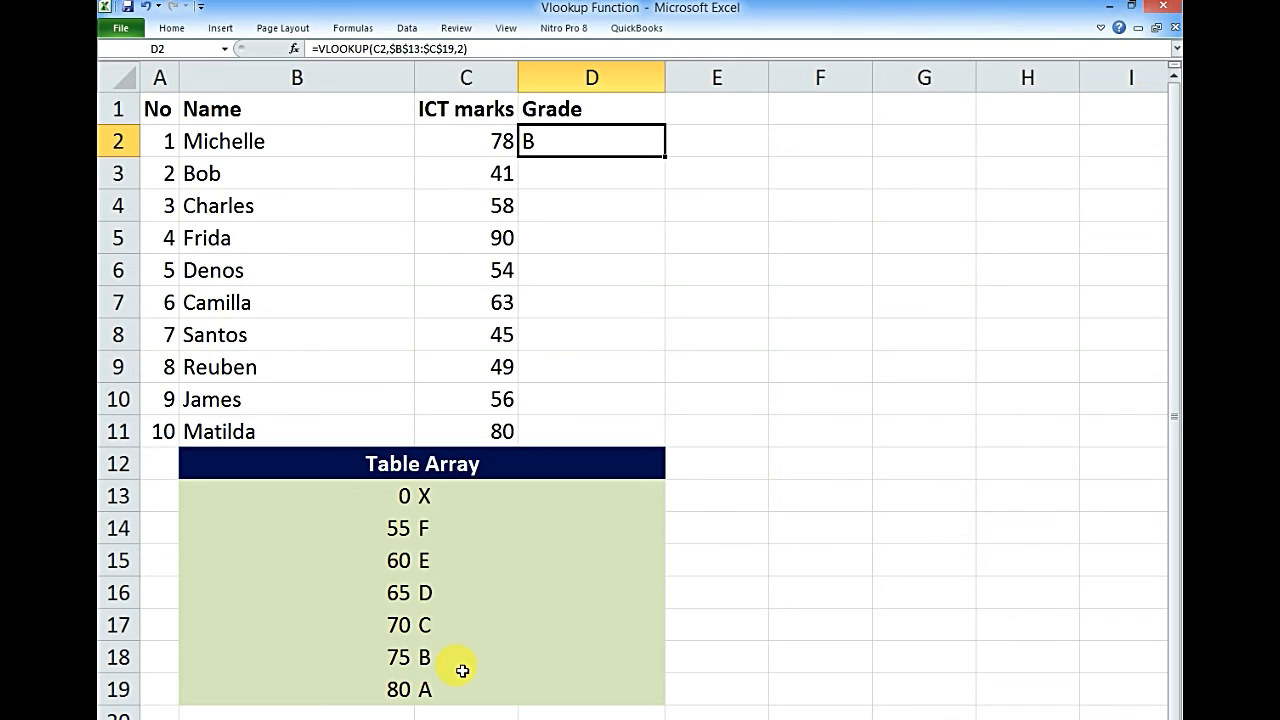
# - Insert the VLOOKUP function in D3, the second student's Grade cell
pyautogui.click(608, 186)
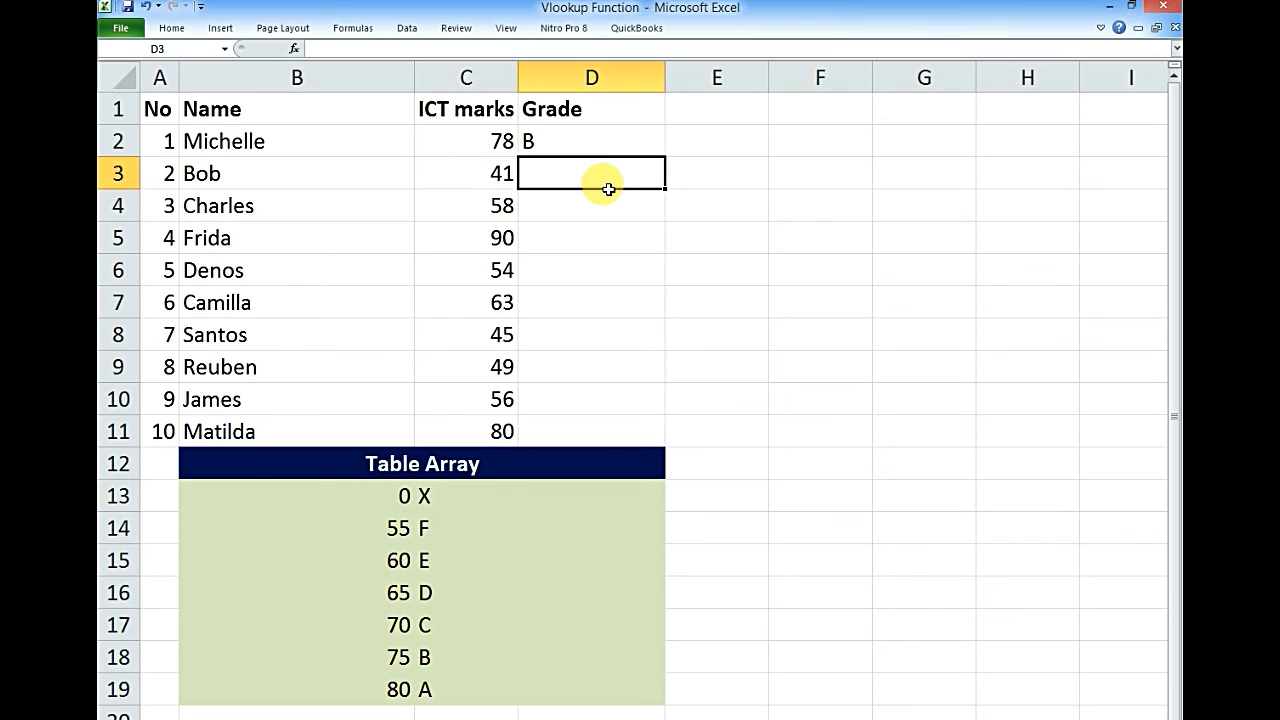
pyautogui.click(296, 52)
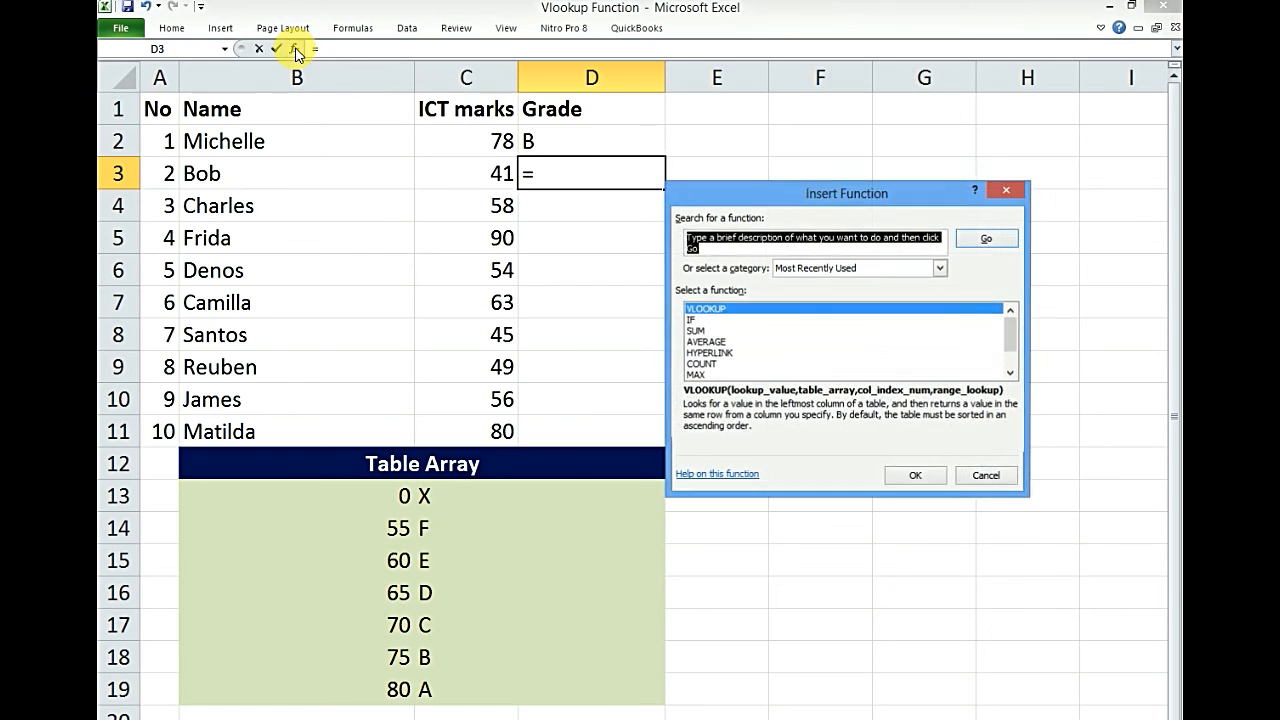
pyautogui.click(699, 309)
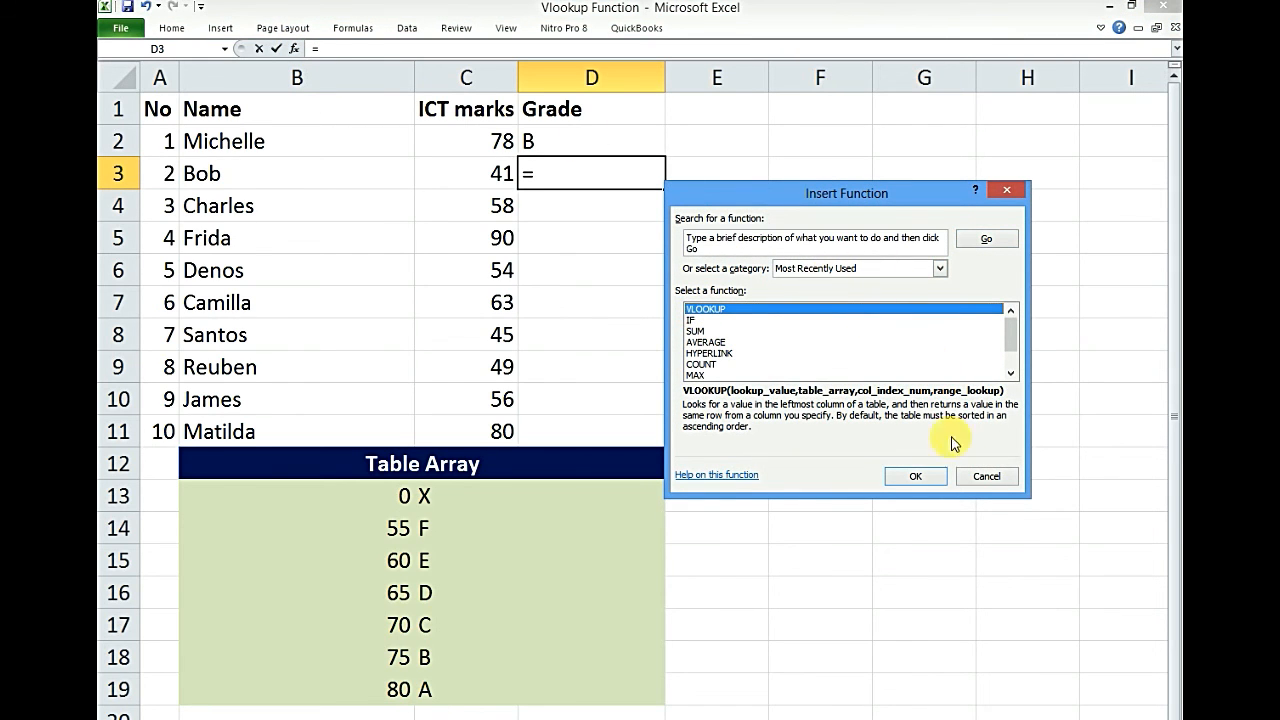
pyautogui.click(915, 476)
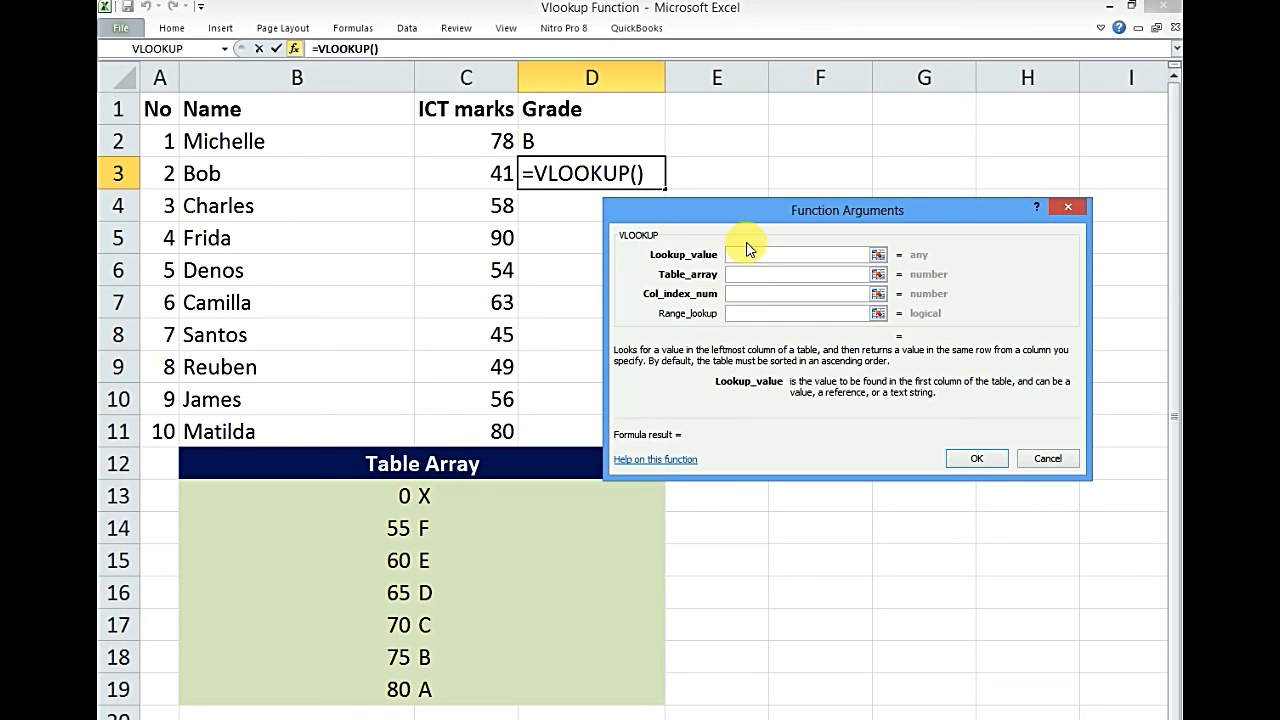
# - Set D3's VLOOKUP lookup value to C3 and its table array to the absolute range $B$13:$C$19
pyautogui.click(495, 178)
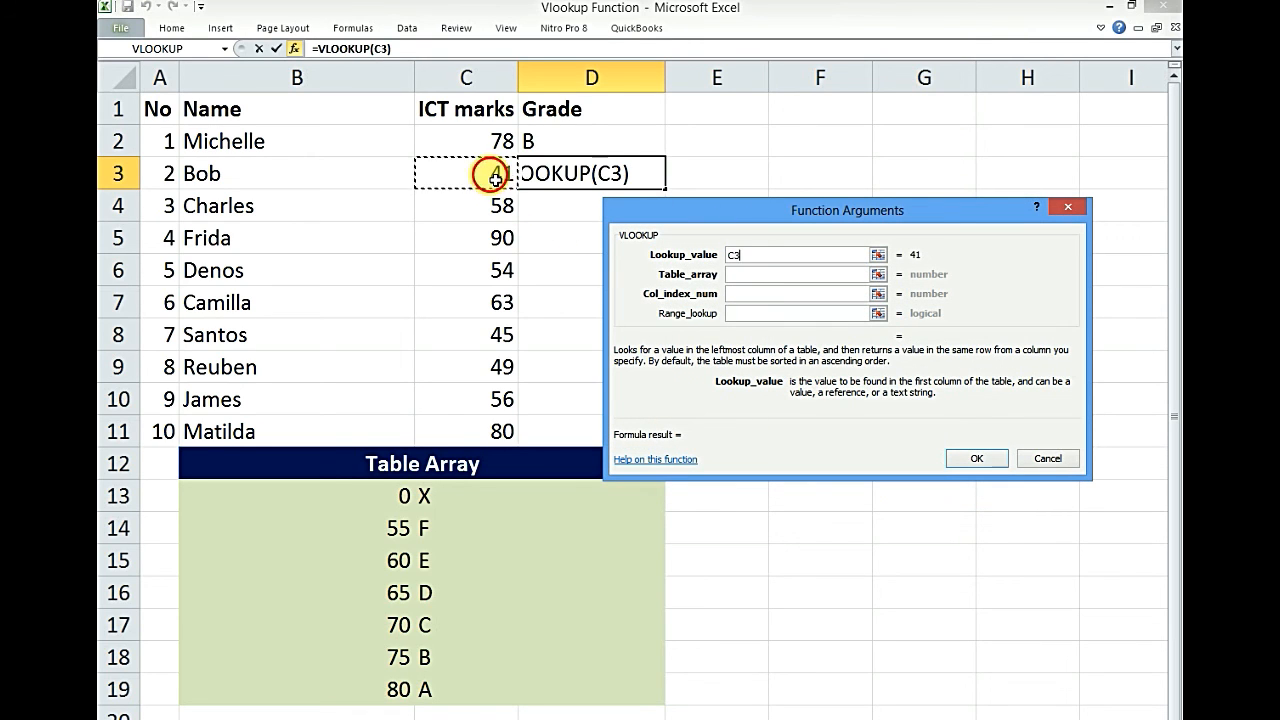
pyautogui.click(745, 276)
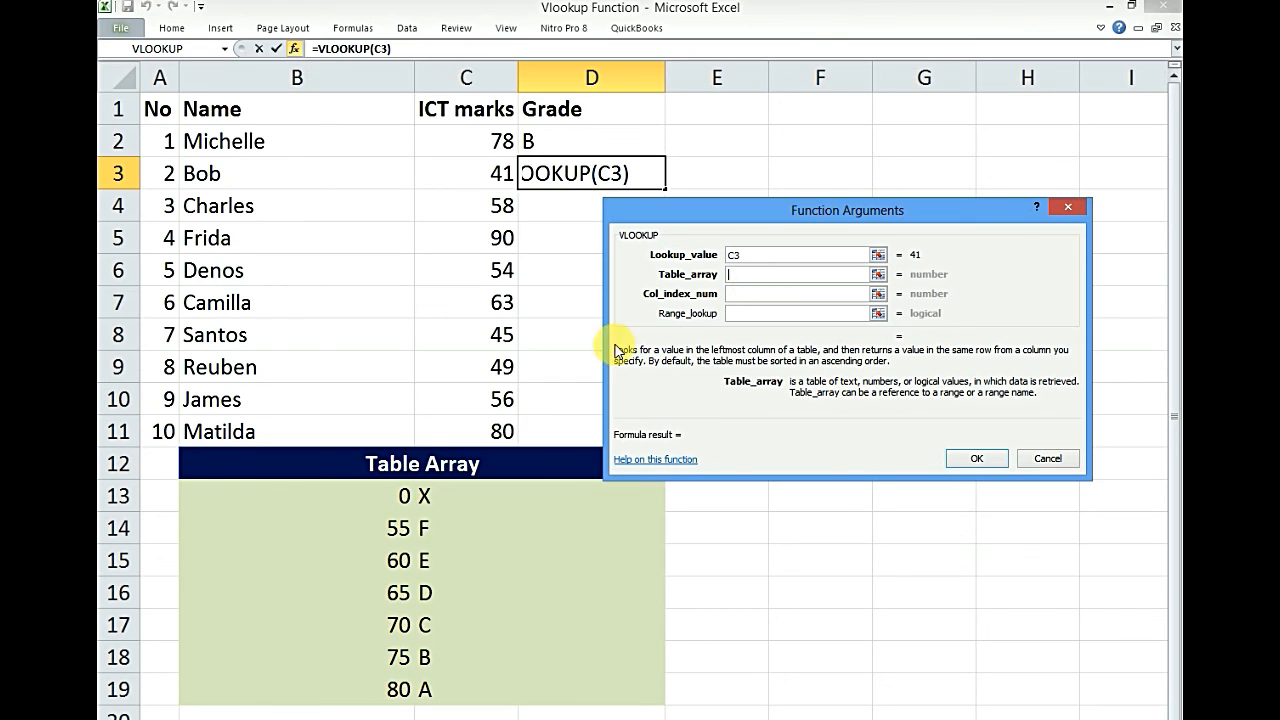
pyautogui.moveTo(395, 494); pyautogui.dragTo(484, 690)
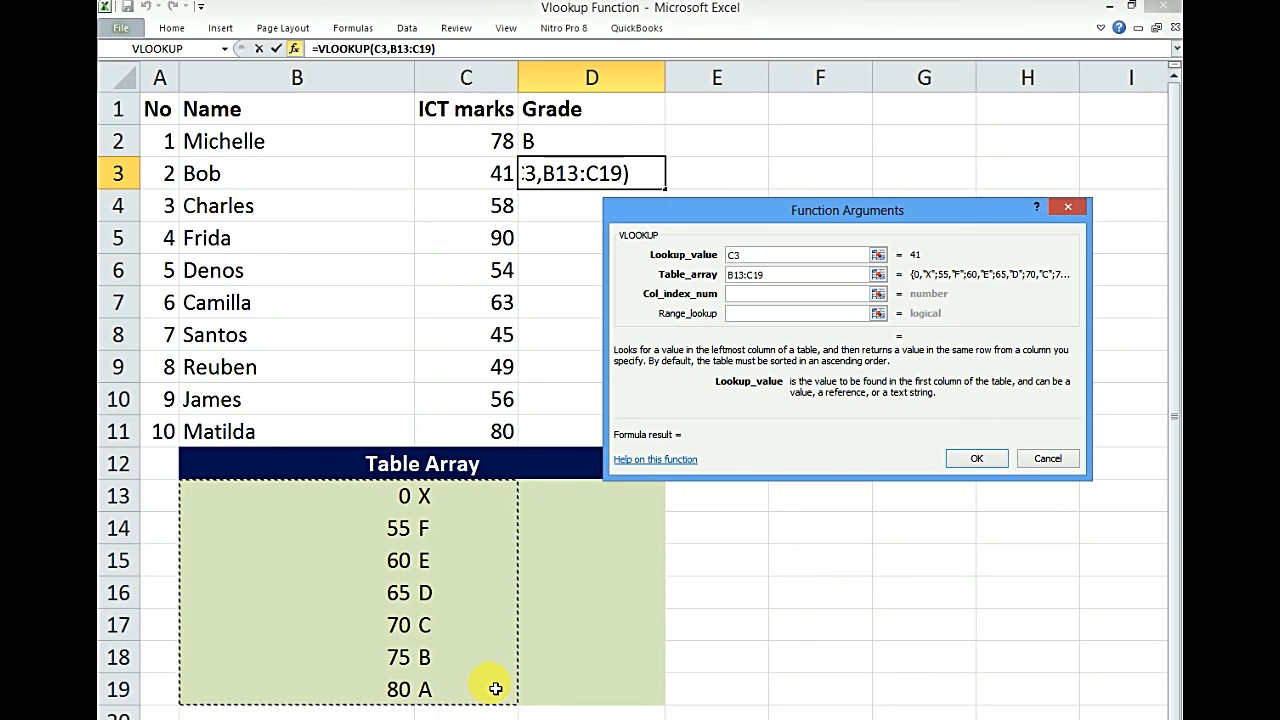
pyautogui.press('F4')
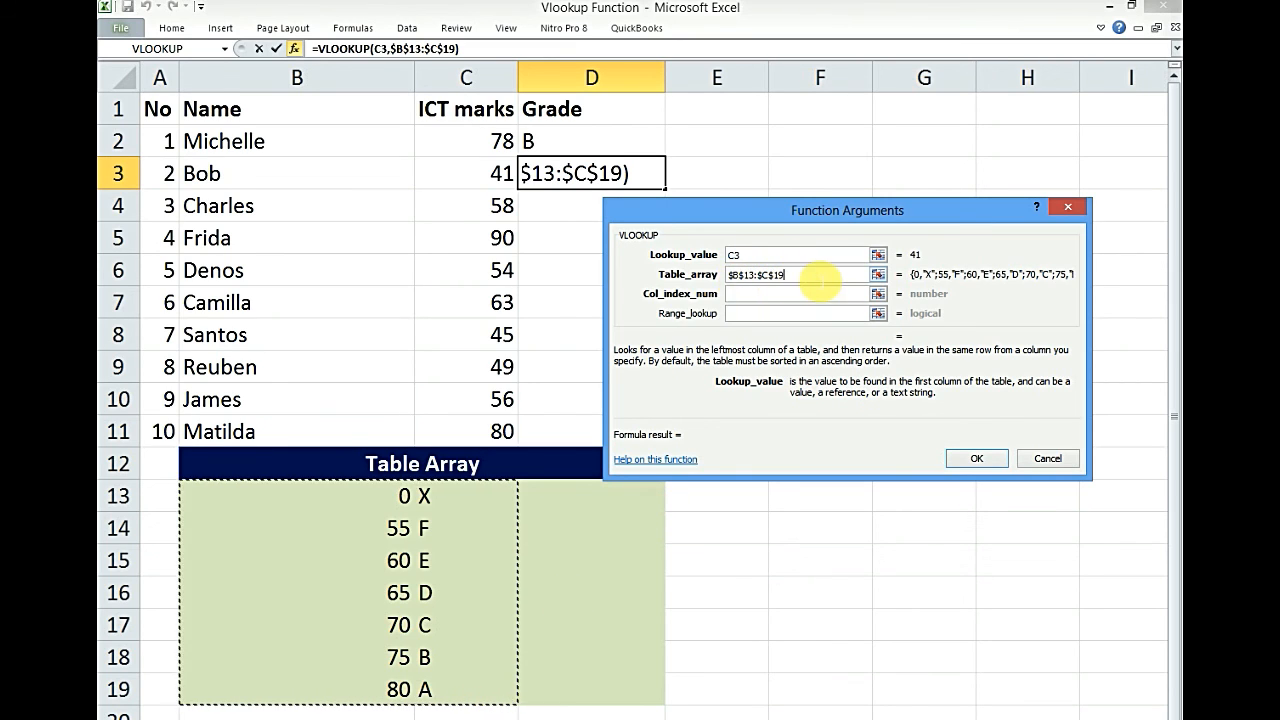
# - Complete D3's VLOOKUP with column index number 2 and fill the formula down through D11
pyautogui.click(752, 294)
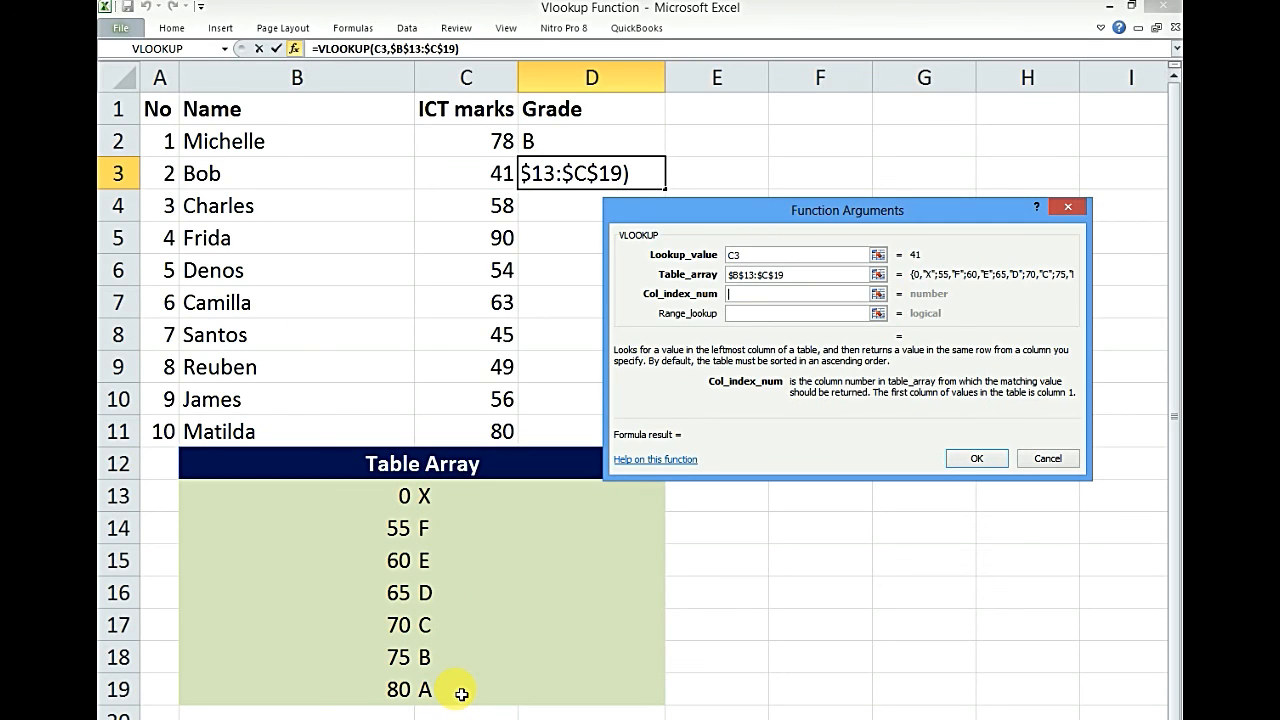
pyautogui.write('2')
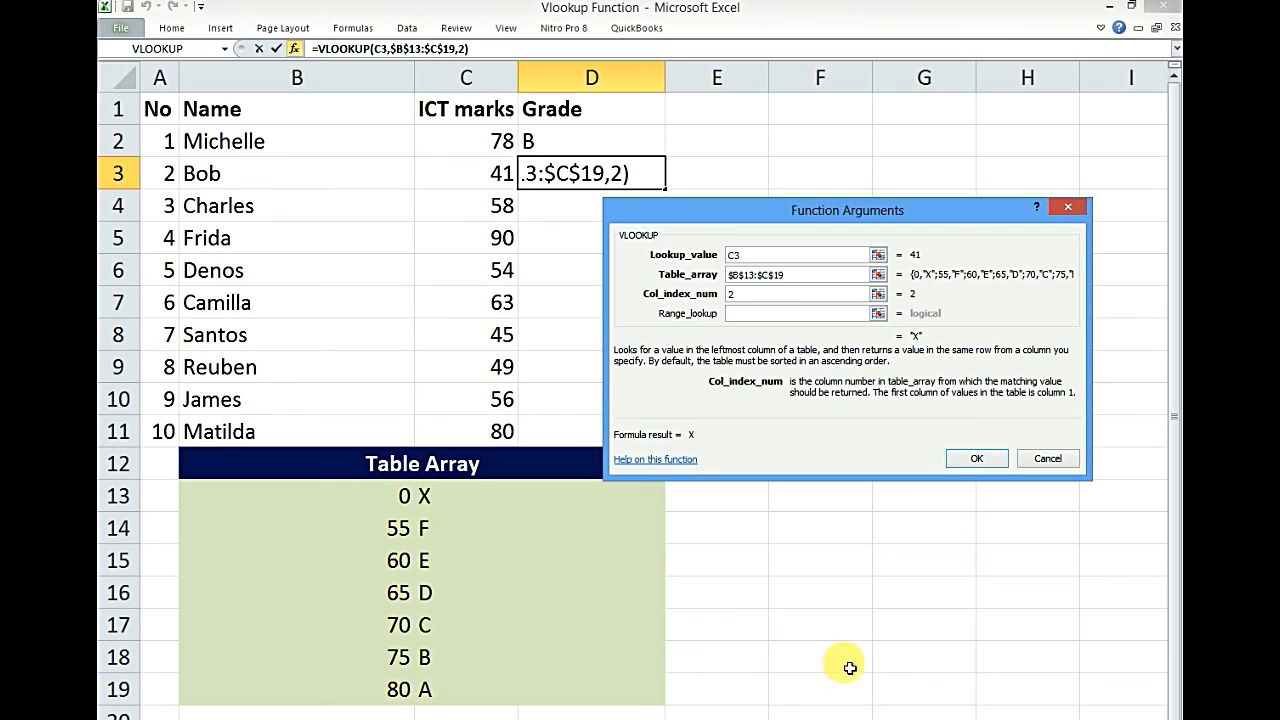
pyautogui.click(968, 462)
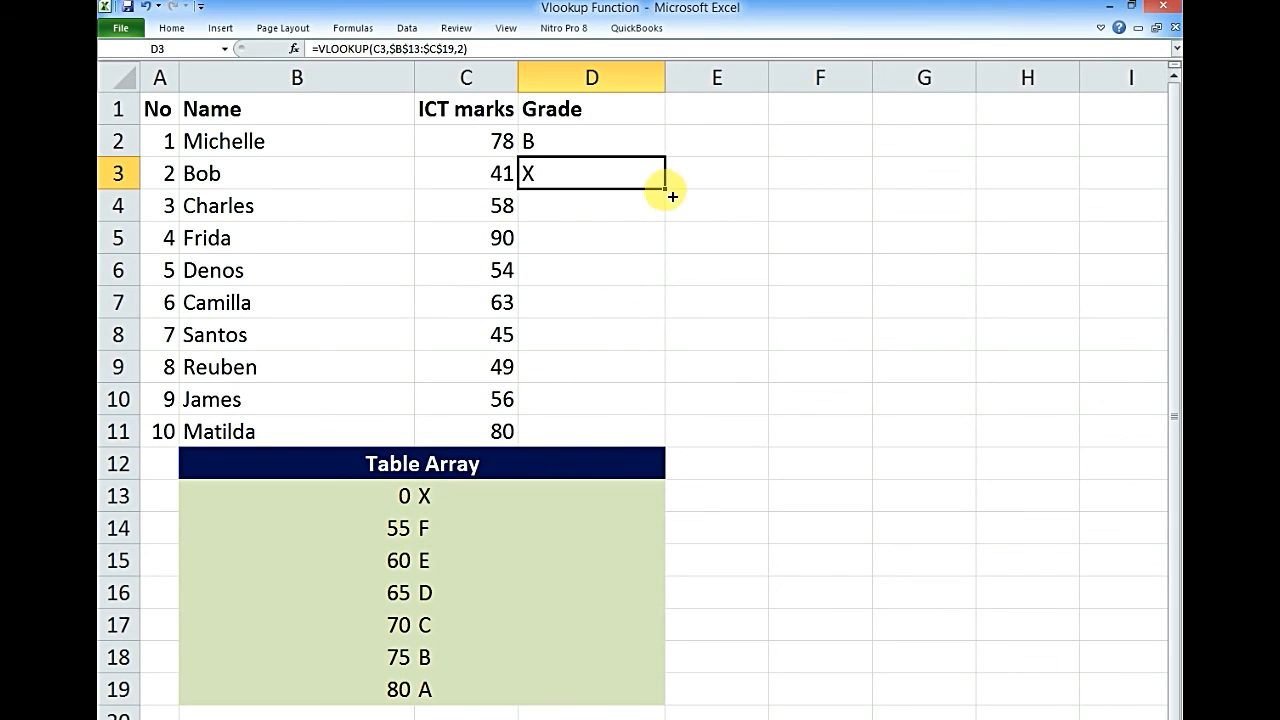
pyautogui.moveTo(665, 188); pyautogui.dragTo(634, 443)
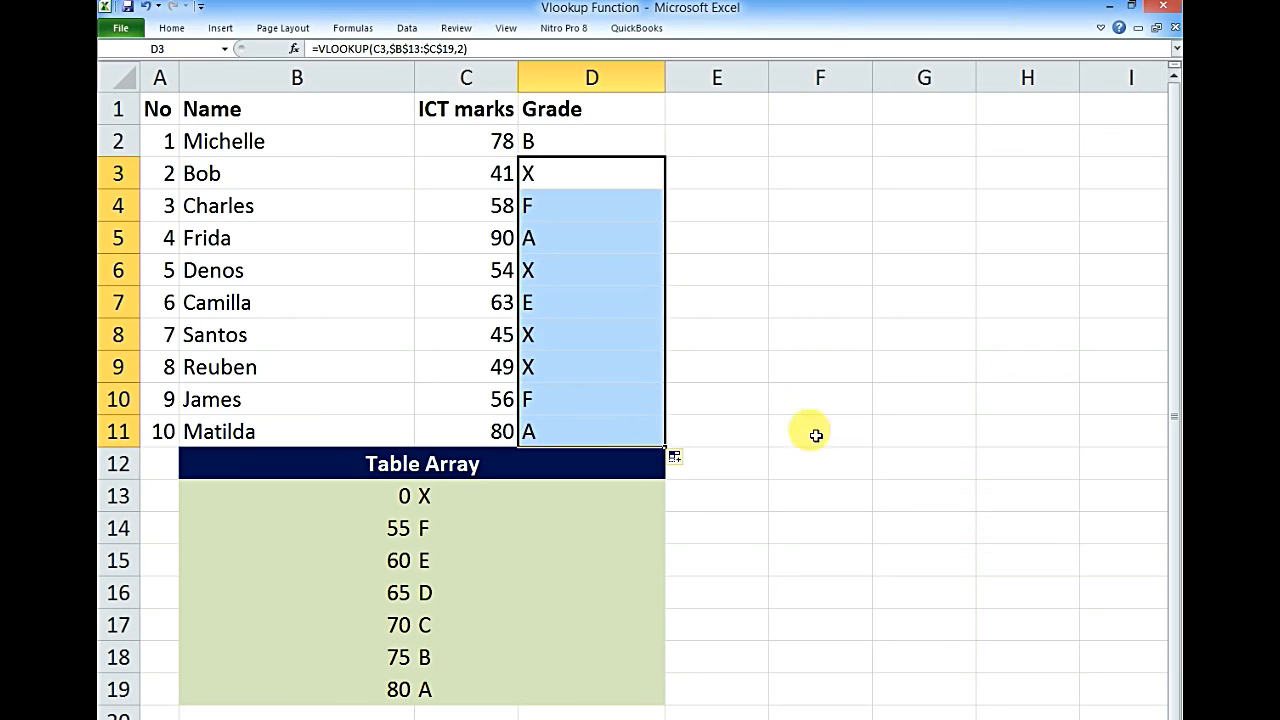